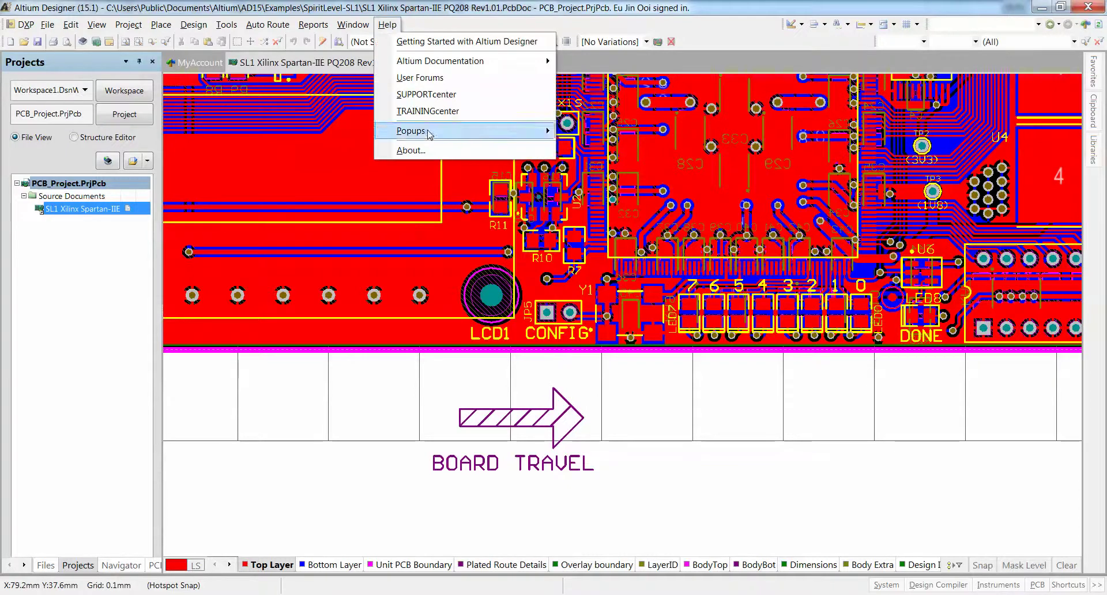
Check the Altium Designer version and licence details, then zoom around the board.
{"action": "left_click", "coordinate": [421, 149]}
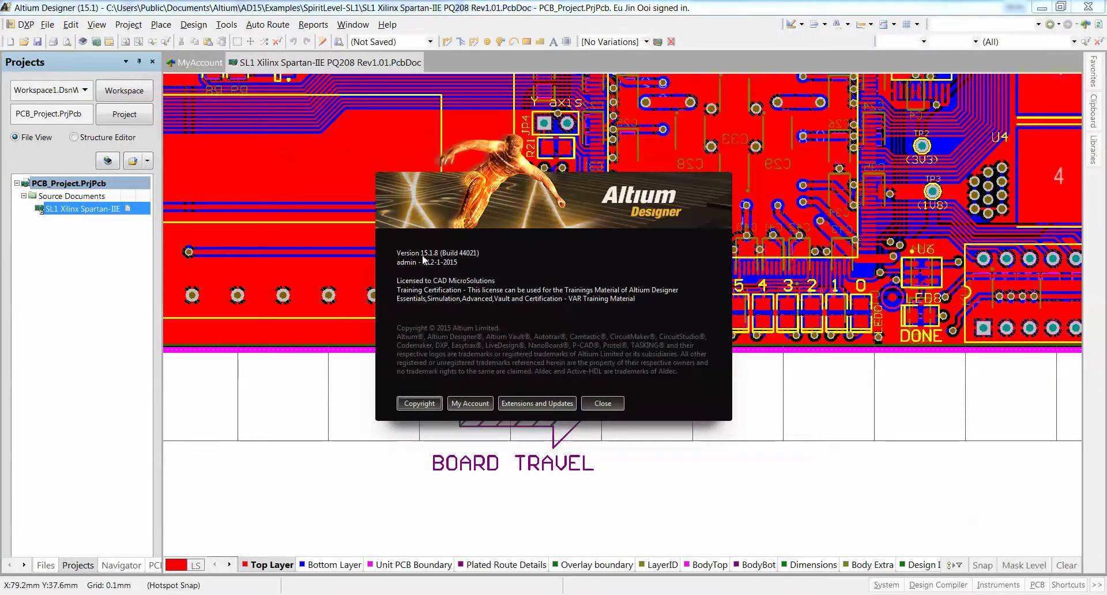
{"action": "left_click", "coordinate": [603, 404]}
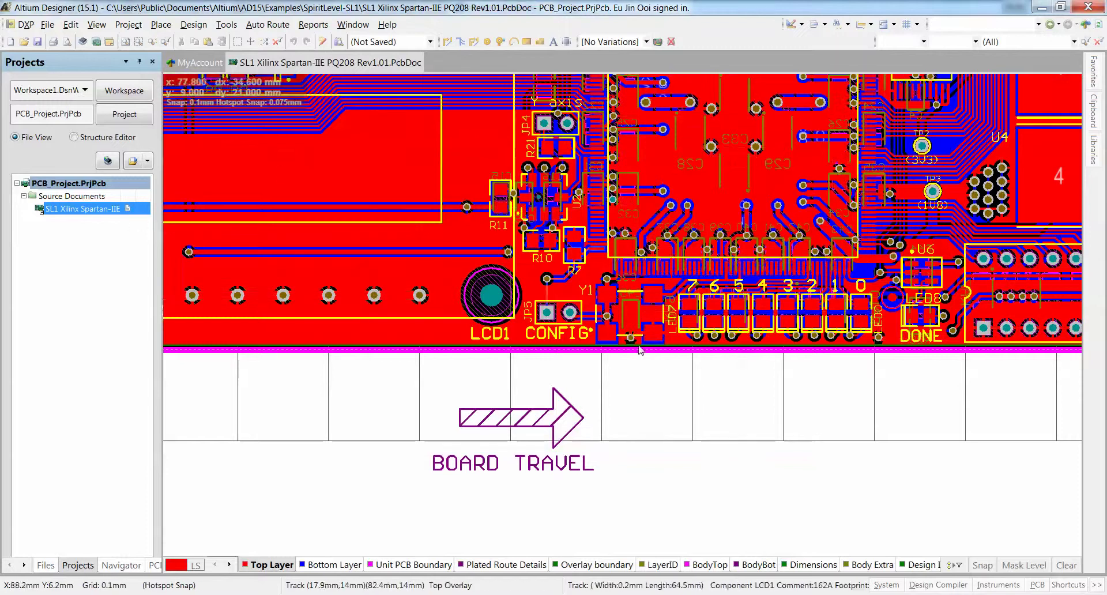
{"action": "scroll", "coordinate": [613, 301], "scroll_direction": "down", "scroll_amount": 5, "text": "ctrl"}
{"action": "scroll", "coordinate": [613, 301], "scroll_direction": "up", "scroll_amount": 3, "text": "ctrl"}
{"action": "scroll", "coordinate": [570, 271], "scroll_direction": "down", "scroll_amount": 3, "text": "ctrl"}
{"action": "scroll", "coordinate": [562, 272], "scroll_direction": "up", "scroll_amount": 1, "text": "ctrl"}
Tilt the board in the 3D view, then return to the 2D layer view.
{"action": "key", "text": "3"}
{"action": "right_click_drag", "start_coordinate": [687, 369], "coordinate": [715, 300], "text": "shift"}
{"action": "key", "text": "2"}
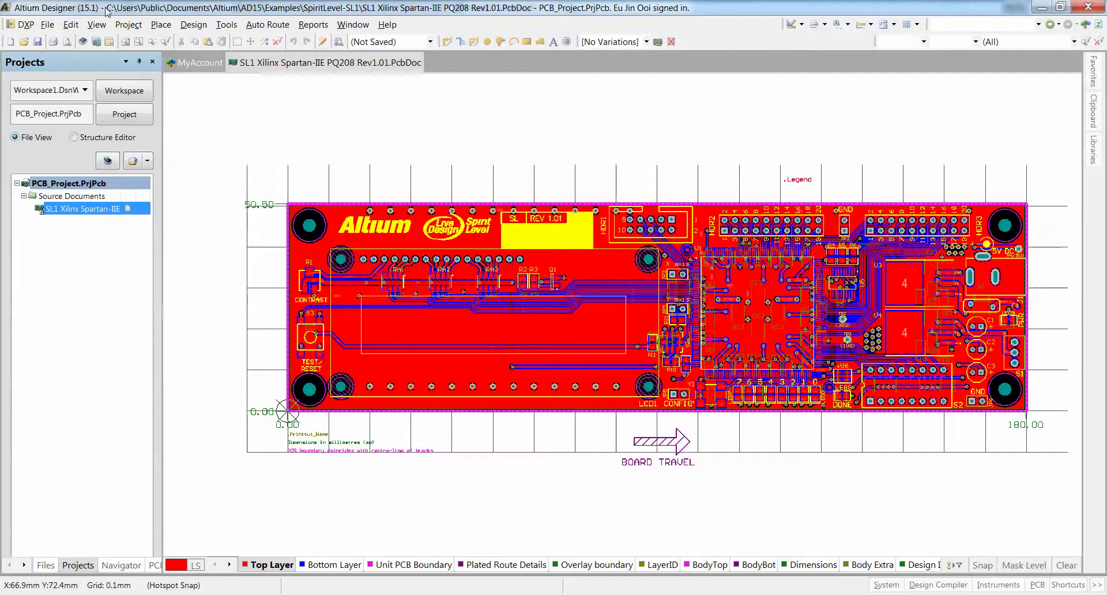
Browse the File > Export formats, then reach Add New to Project for PCB_Project.PrjPcb.
{"action": "left_click", "coordinate": [47, 24]}
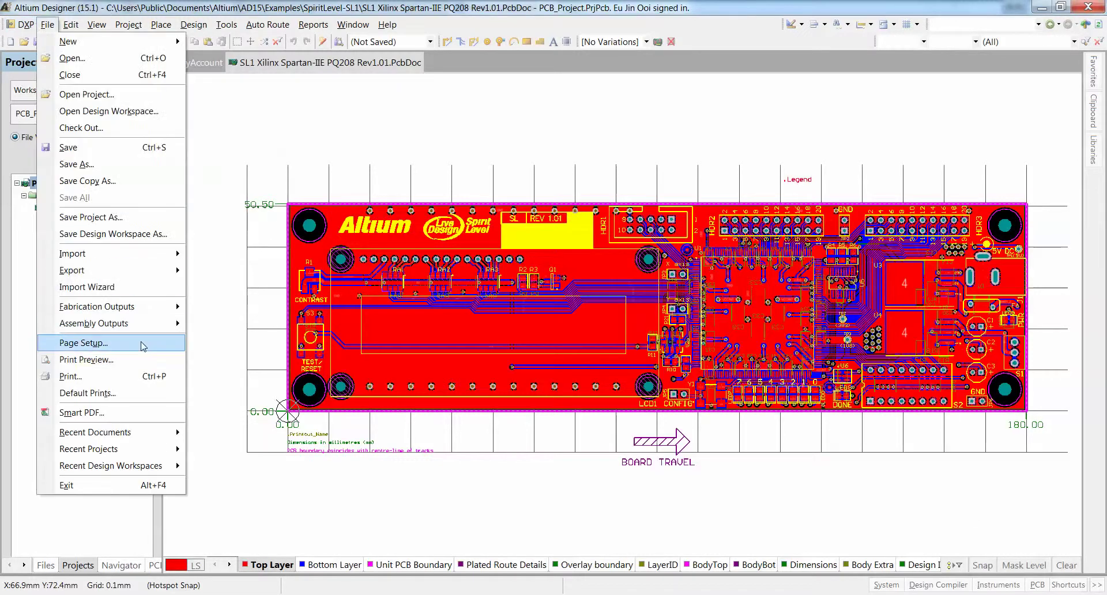
{"action": "mouse_move", "coordinate": [72, 270]}
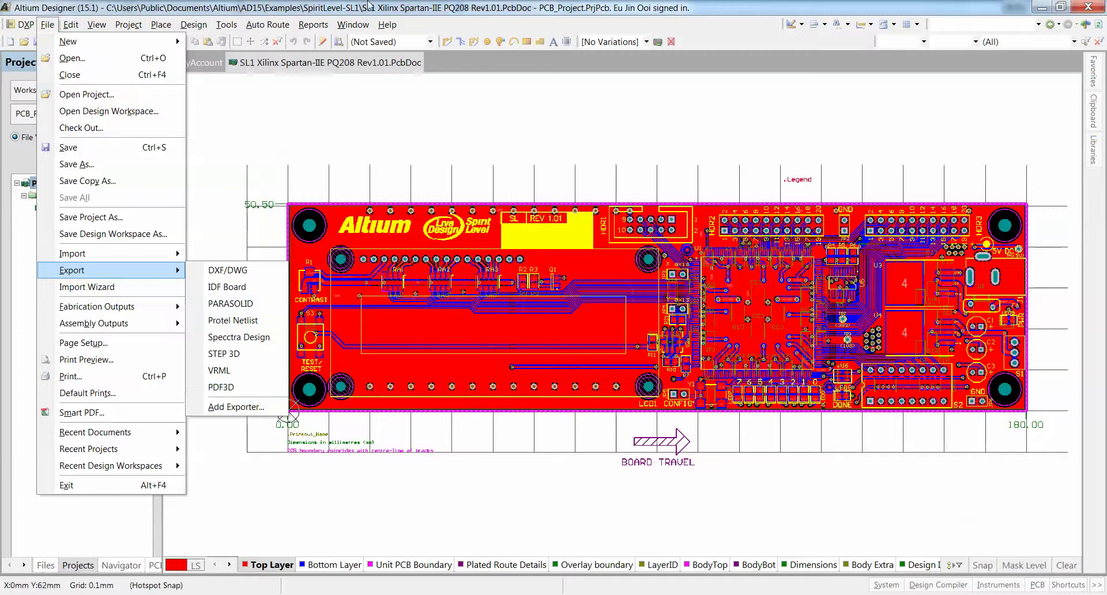
{"action": "right_click", "coordinate": [58, 185]}
{"action": "mouse_move", "coordinate": [152, 233]}
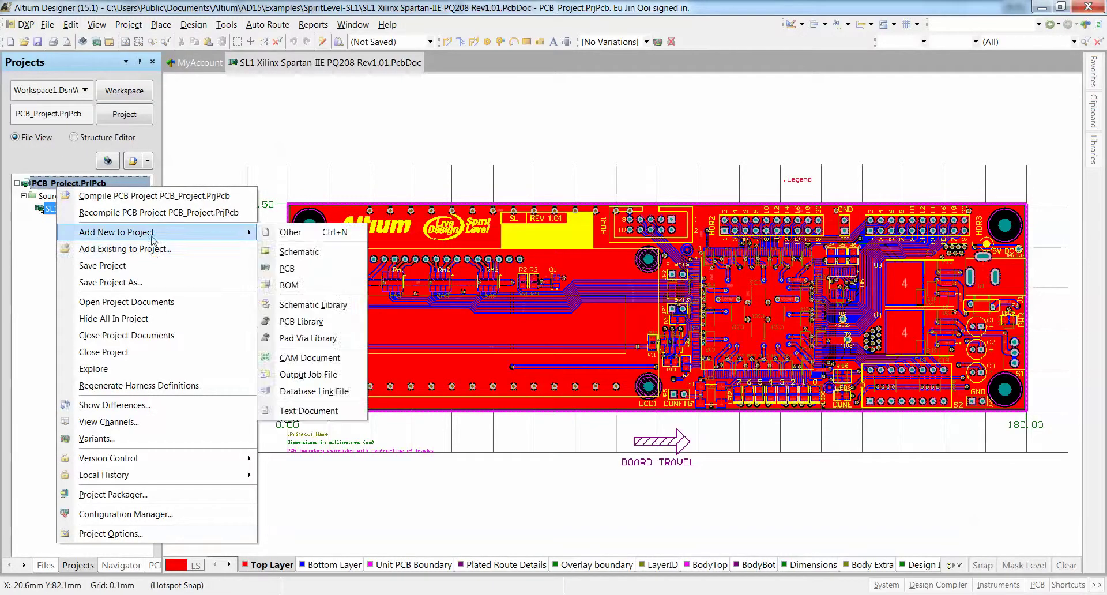
Add an Output Job file with a new PDF3D export of the PCB Document.
{"action": "left_click", "coordinate": [308, 374]}
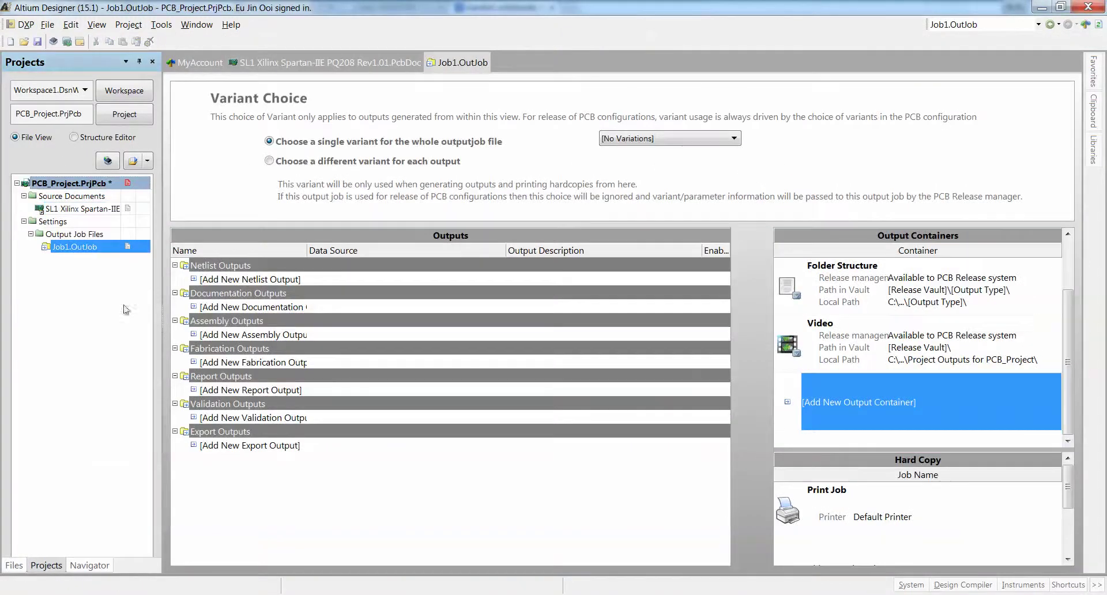
{"action": "left_click", "coordinate": [217, 447]}
{"action": "mouse_move", "coordinate": [338, 527]}
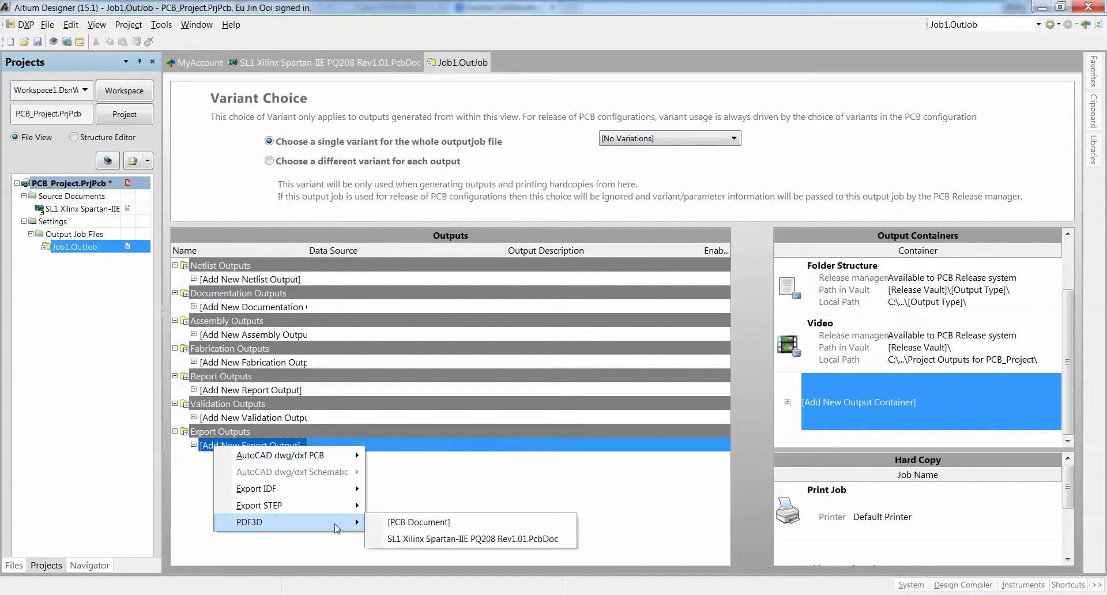
{"action": "left_click", "coordinate": [392, 522]}
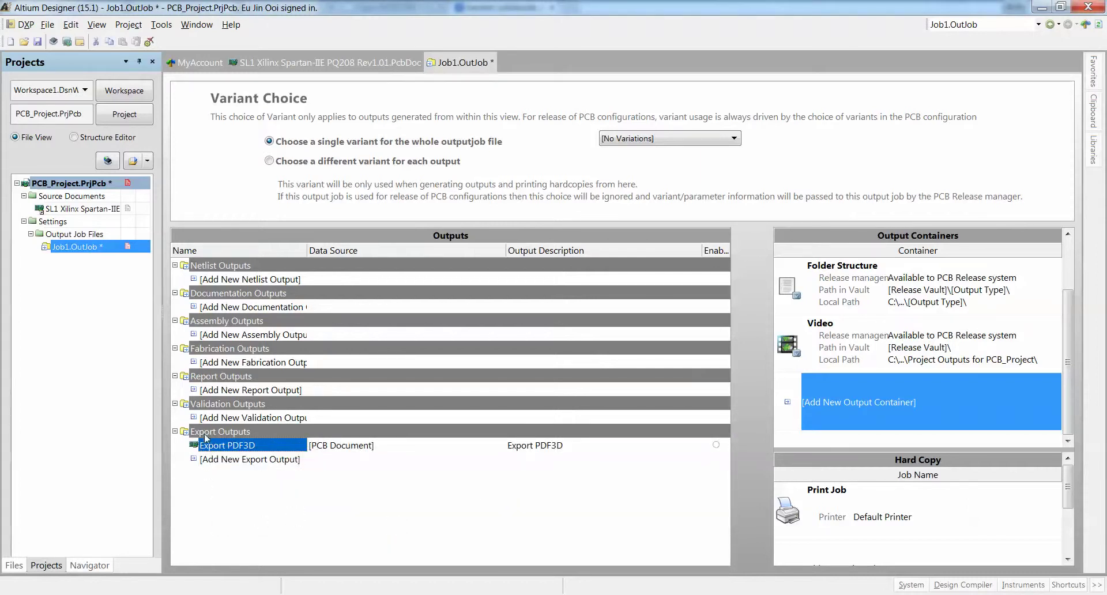
Review the Export PDF3D settings, keeping Default view, CAD Optimized lighting and the background colour.
{"action": "double_click", "coordinate": [197, 450]}
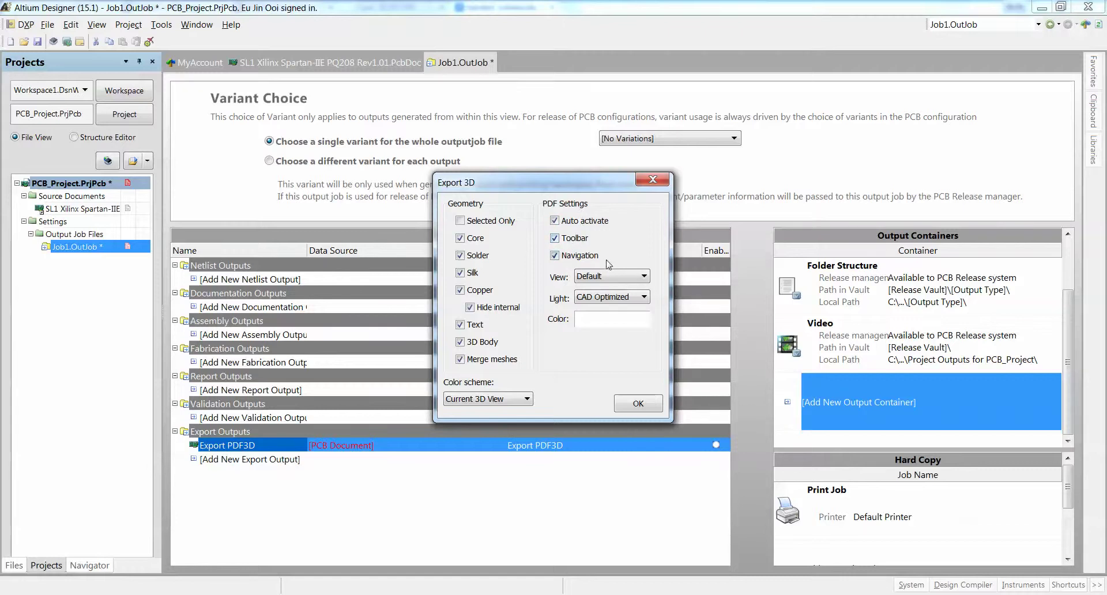
{"action": "left_click", "coordinate": [618, 277]}
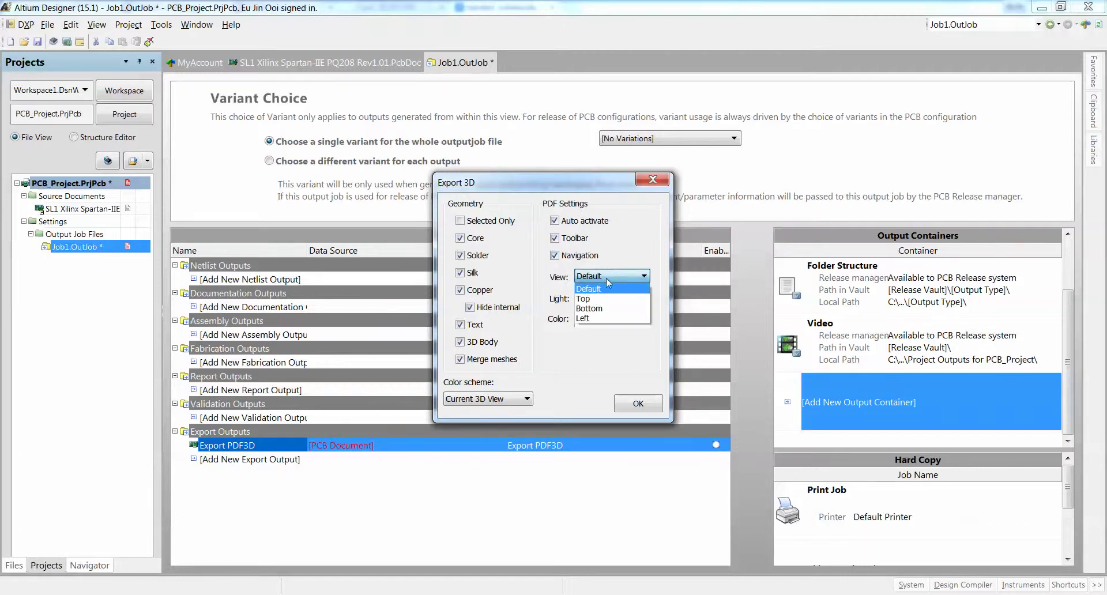
{"action": "left_click", "coordinate": [609, 288]}
{"action": "left_click", "coordinate": [610, 297]}
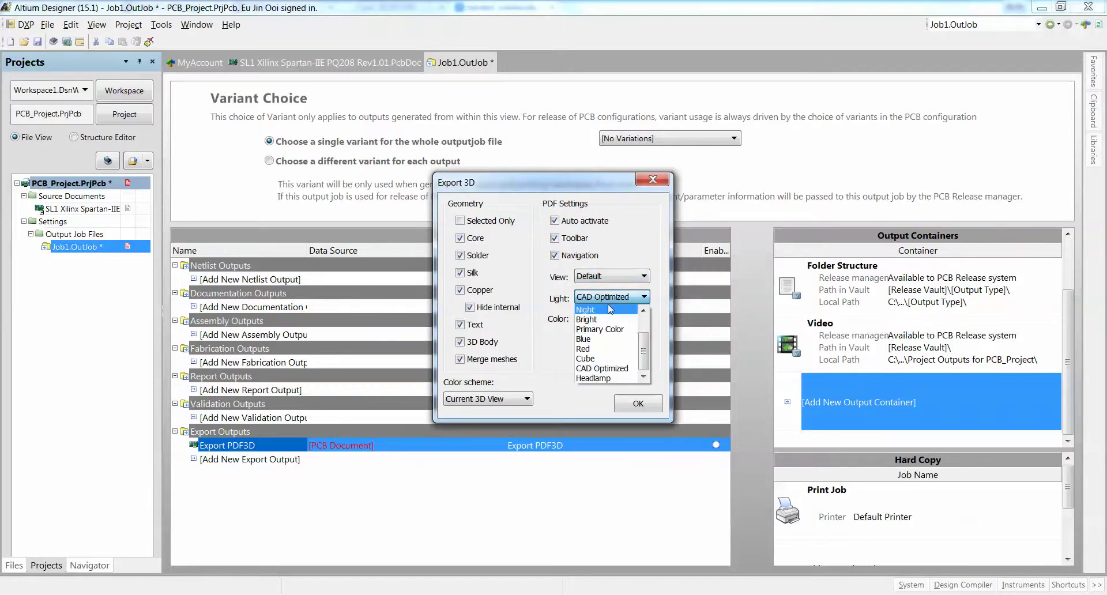
{"action": "left_click", "coordinate": [608, 301]}
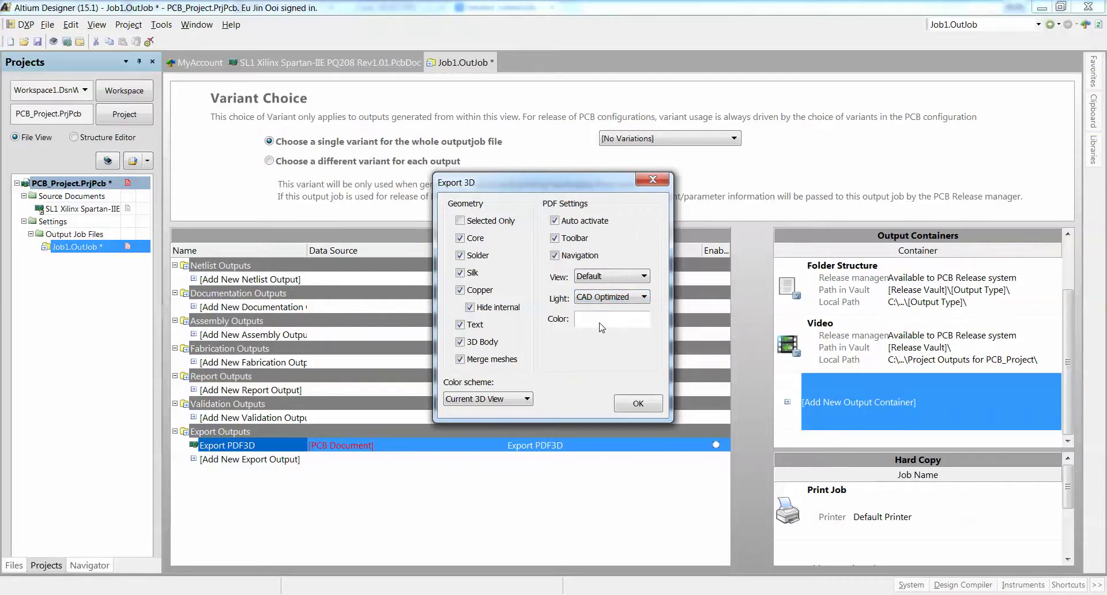
{"action": "left_click", "coordinate": [609, 327]}
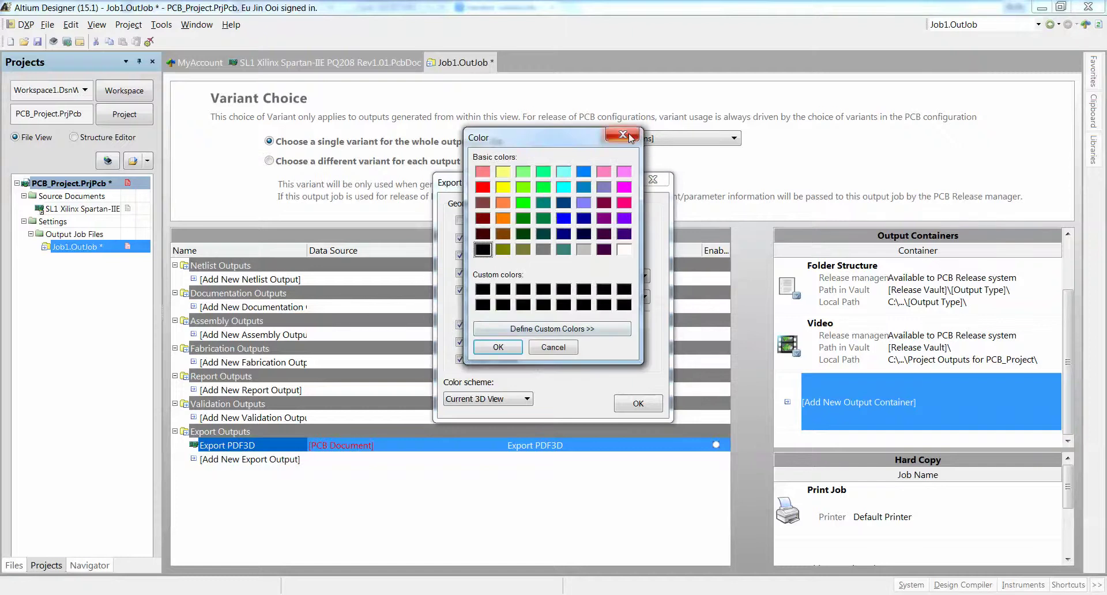
{"action": "left_click", "coordinate": [623, 135]}
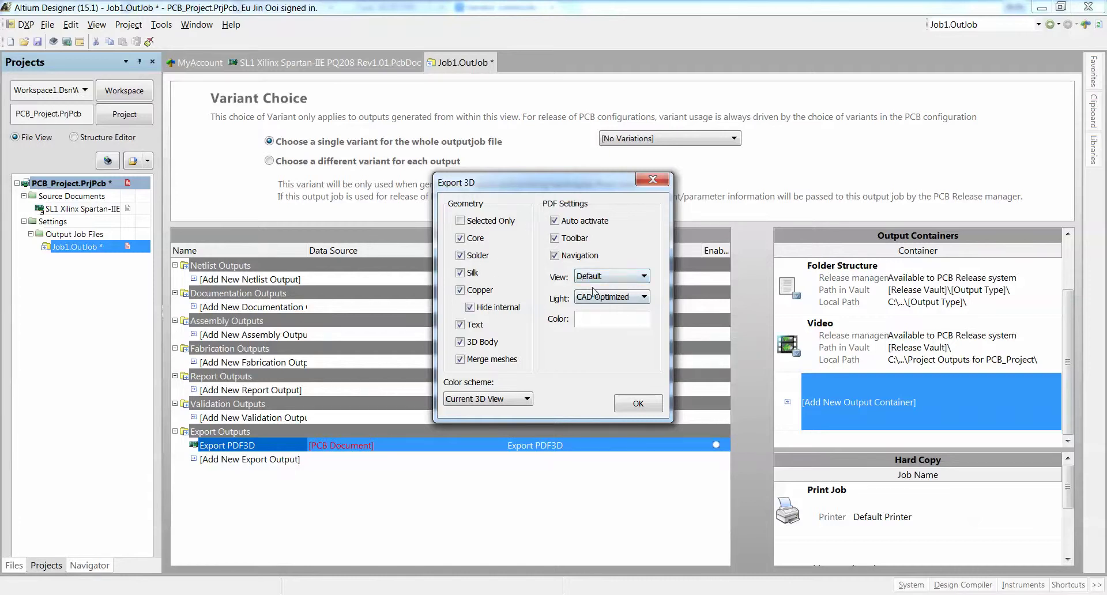
Confirm the PDF3D settings, link Export PDF3D to the Folder Structure container, and generate content.
{"action": "left_click", "coordinate": [639, 403]}
{"action": "scroll", "coordinate": [910, 282], "scroll_direction": "up", "scroll_amount": 2}
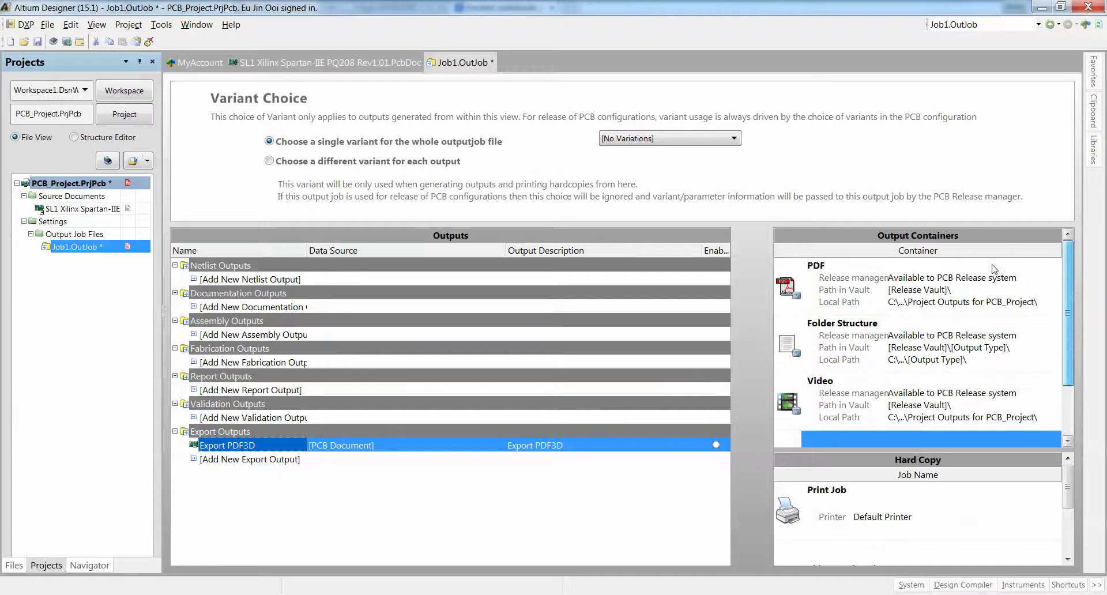
{"action": "left_click", "coordinate": [917, 284]}
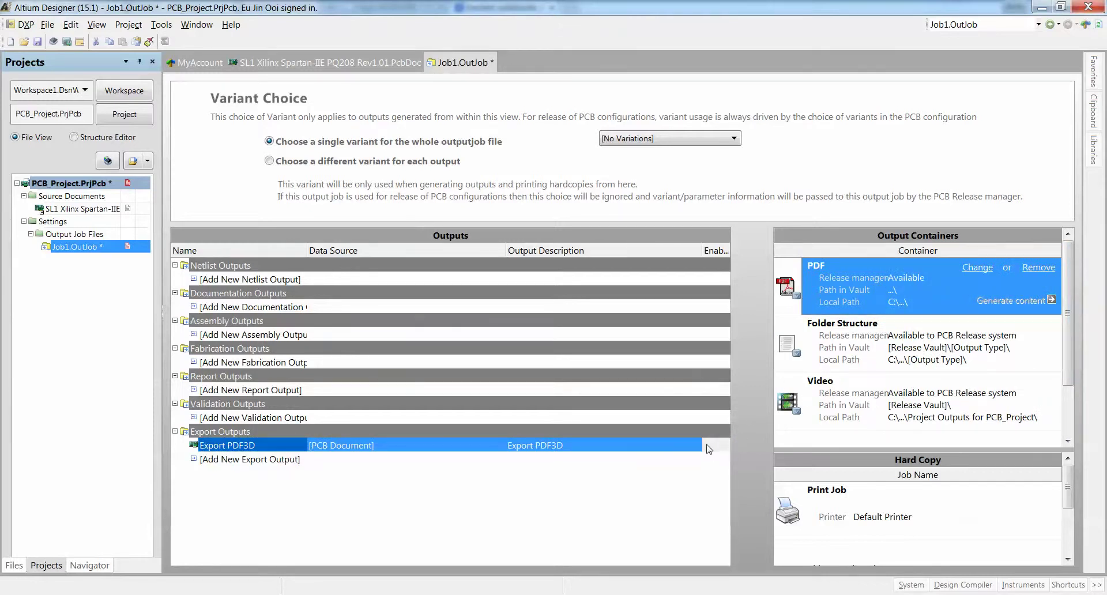
{"action": "left_click", "coordinate": [853, 374]}
{"action": "left_click", "coordinate": [716, 446]}
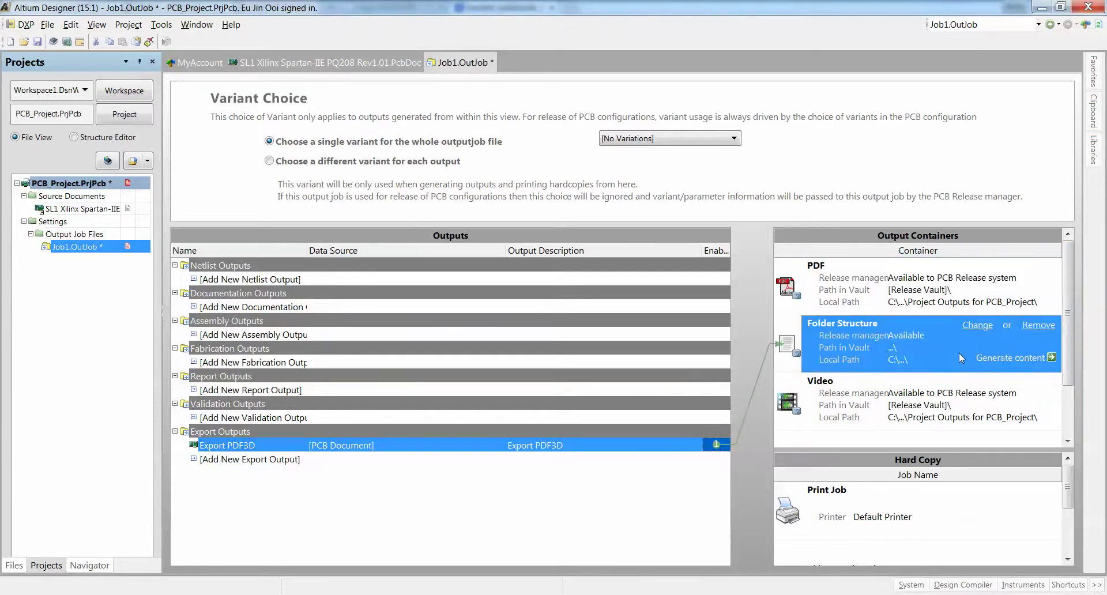
{"action": "left_click", "coordinate": [1015, 357]}
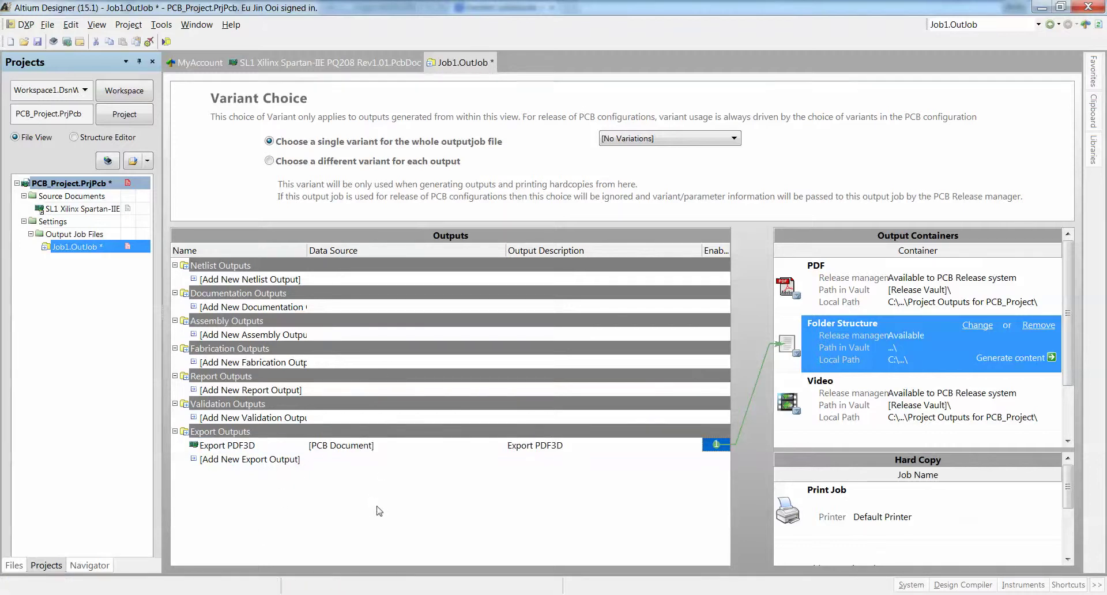
Open the PCB_Project folder in Windows Explorer with Explore.
{"action": "left_click", "coordinate": [69, 184]}
{"action": "right_click", "coordinate": [69, 184]}
{"action": "left_click", "coordinate": [98, 368]}
Go into Project Outputs for Free Documents > PDF3D and open SL1 Xilinx Spartan-IIE PQ208 Rev1.01.pdf.
{"action": "double_click", "coordinate": [335, 191]}
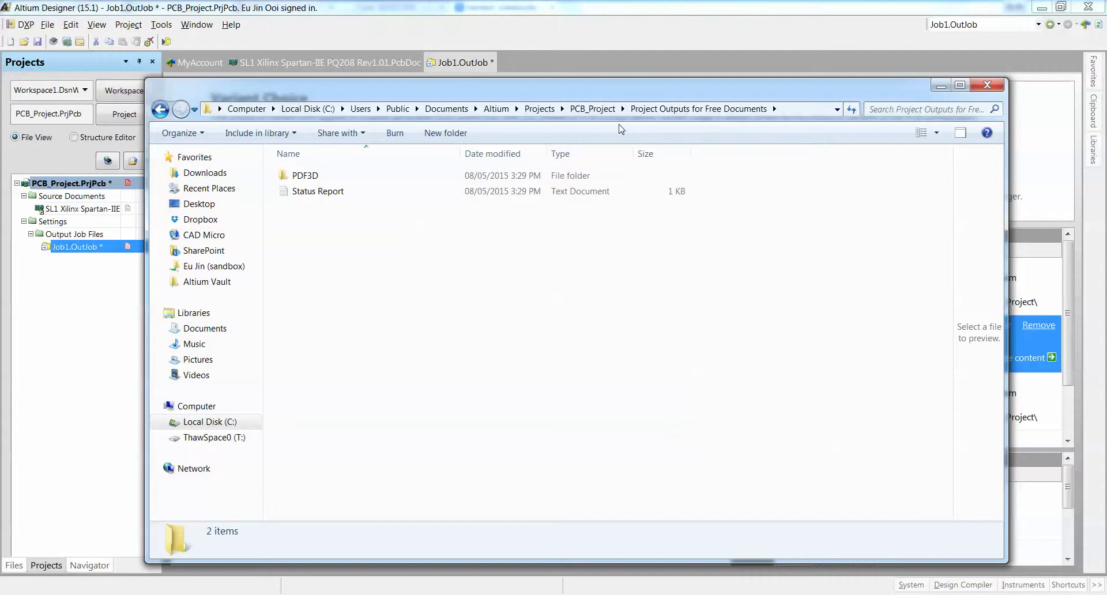
{"action": "double_click", "coordinate": [303, 176]}
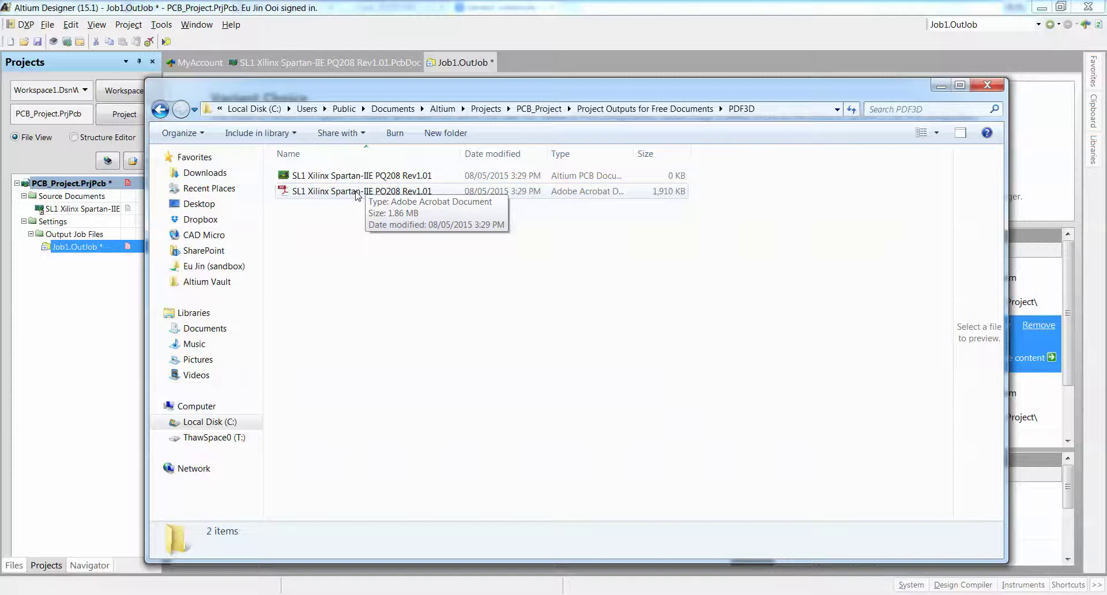
{"action": "double_click", "coordinate": [357, 192]}
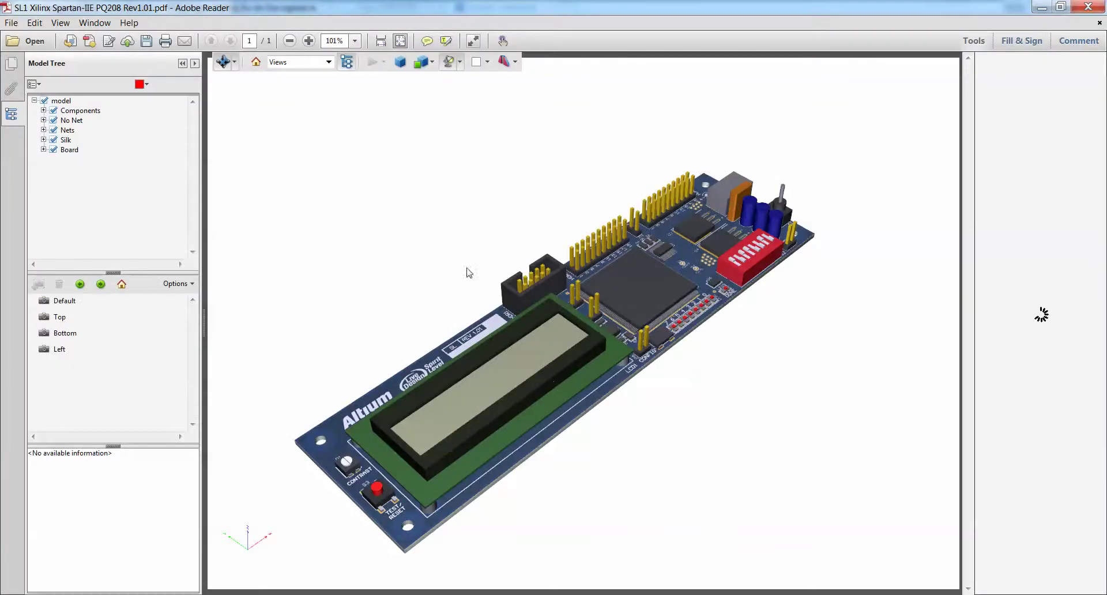
{"action": "left_click_drag", "start_coordinate": [468, 272], "coordinate": [357, 150]}
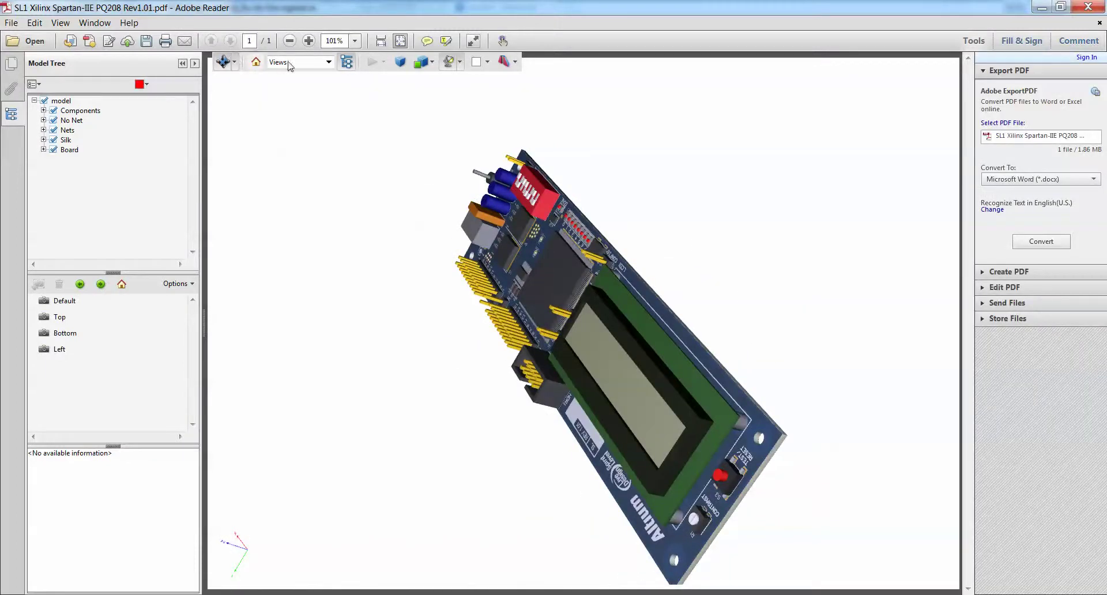
{"action": "left_click", "coordinate": [62, 317]}
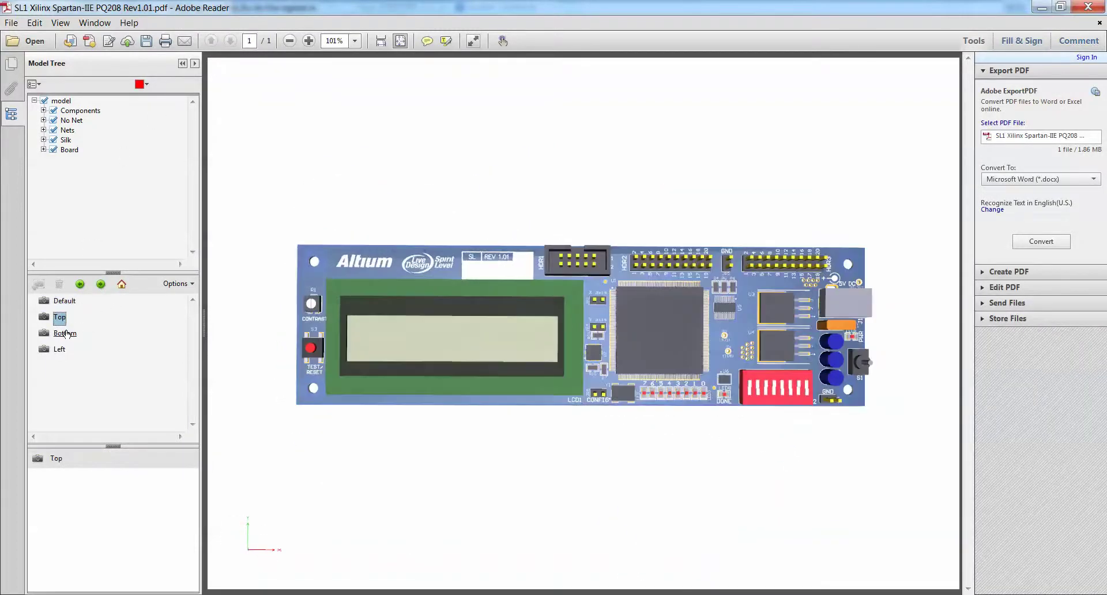
{"action": "left_click", "coordinate": [65, 335]}
{"action": "left_click", "coordinate": [61, 350]}
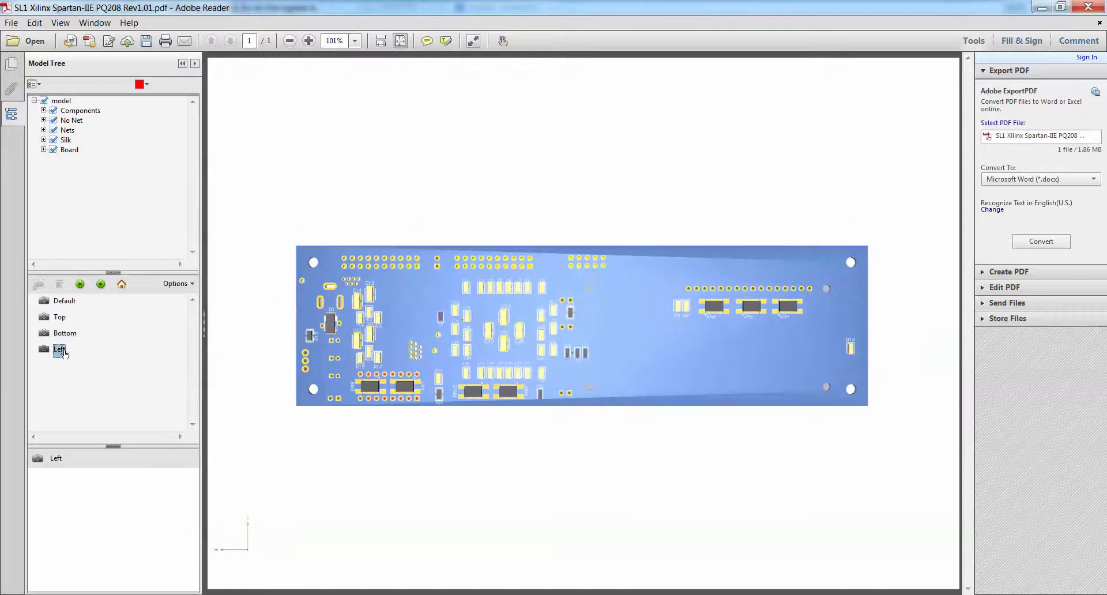
{"action": "left_click", "coordinate": [63, 302]}
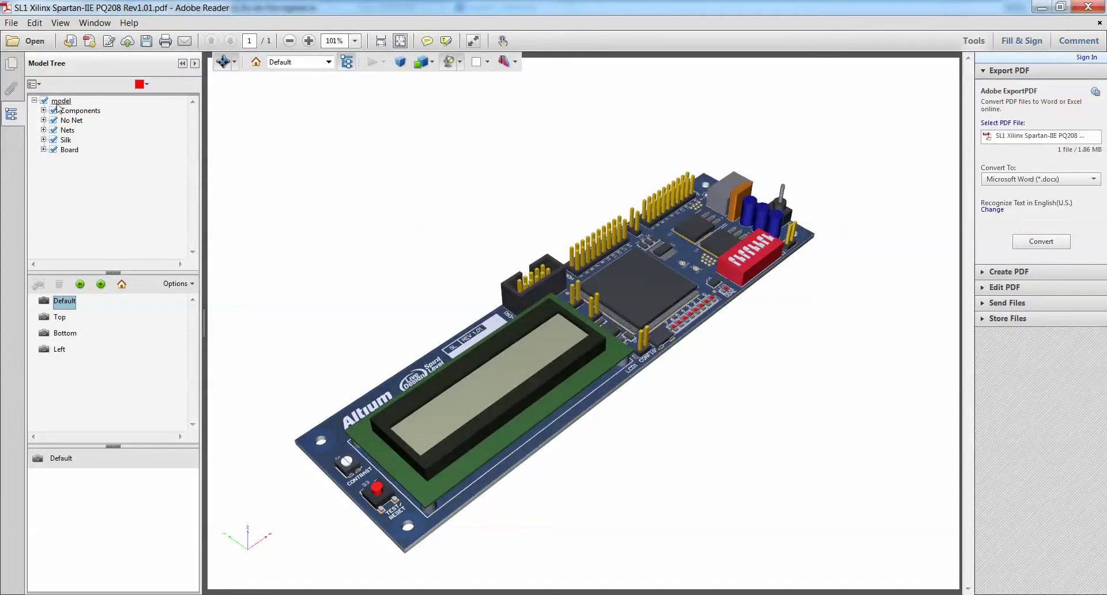
Expand Components > U1 and highlight its ComponentBody, ComponentBody.1, Silk.1 and Pad parts.
{"action": "left_click", "coordinate": [44, 112]}
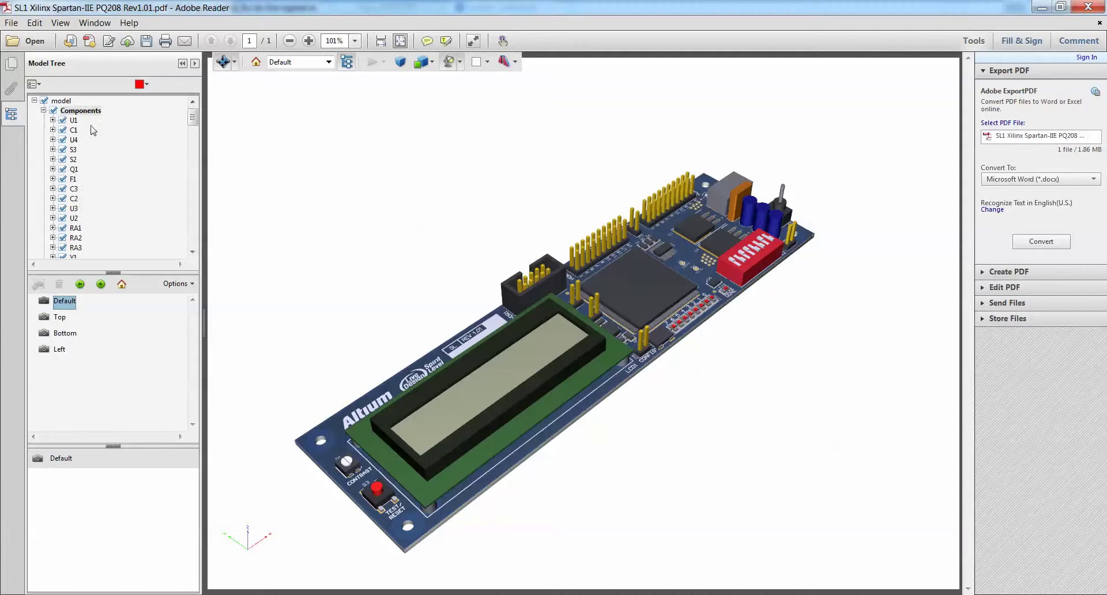
{"action": "left_click", "coordinate": [53, 120]}
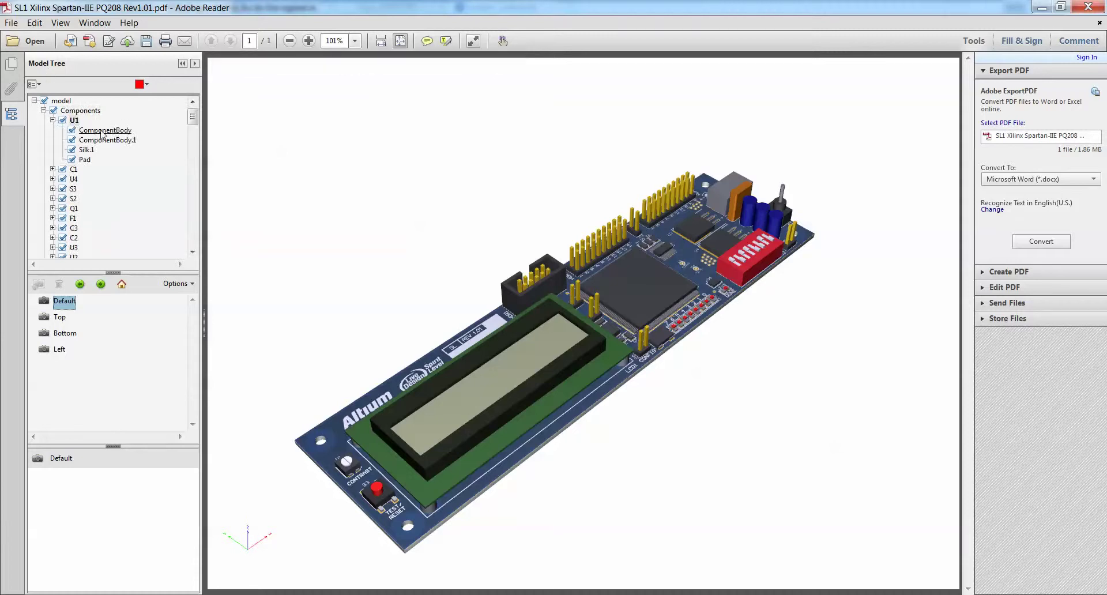
{"action": "left_click", "coordinate": [103, 131]}
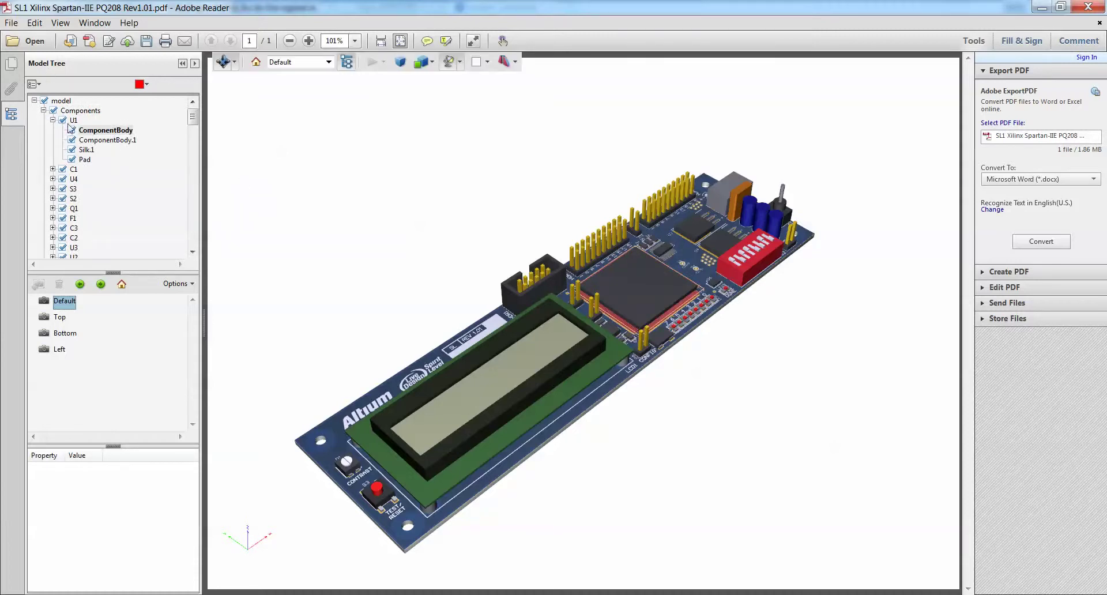
{"action": "left_click", "coordinate": [106, 140]}
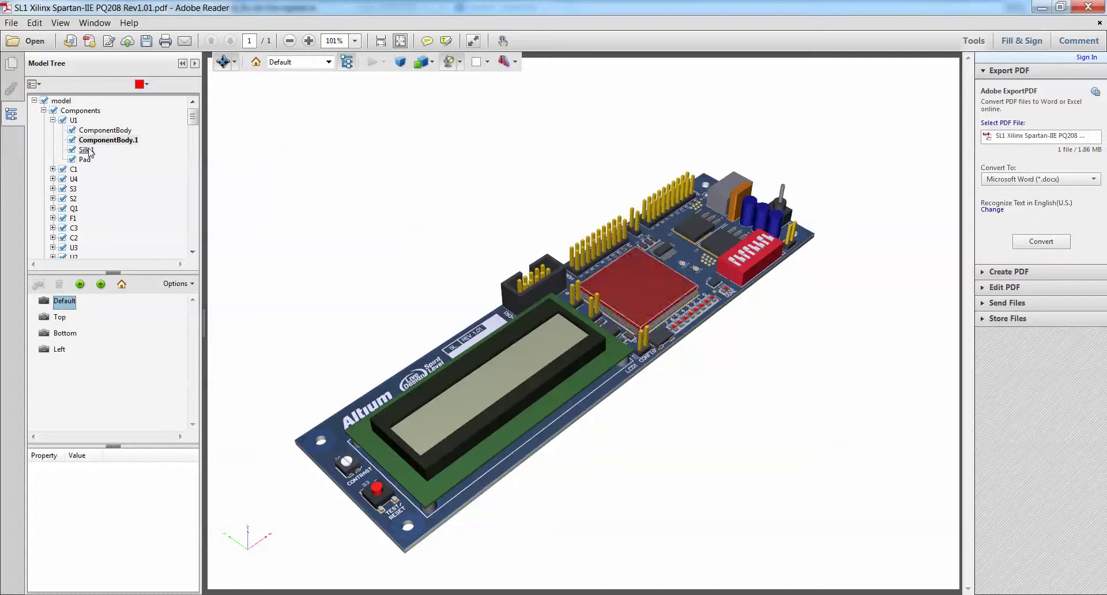
{"action": "left_click", "coordinate": [88, 150]}
{"action": "left_click", "coordinate": [86, 160]}
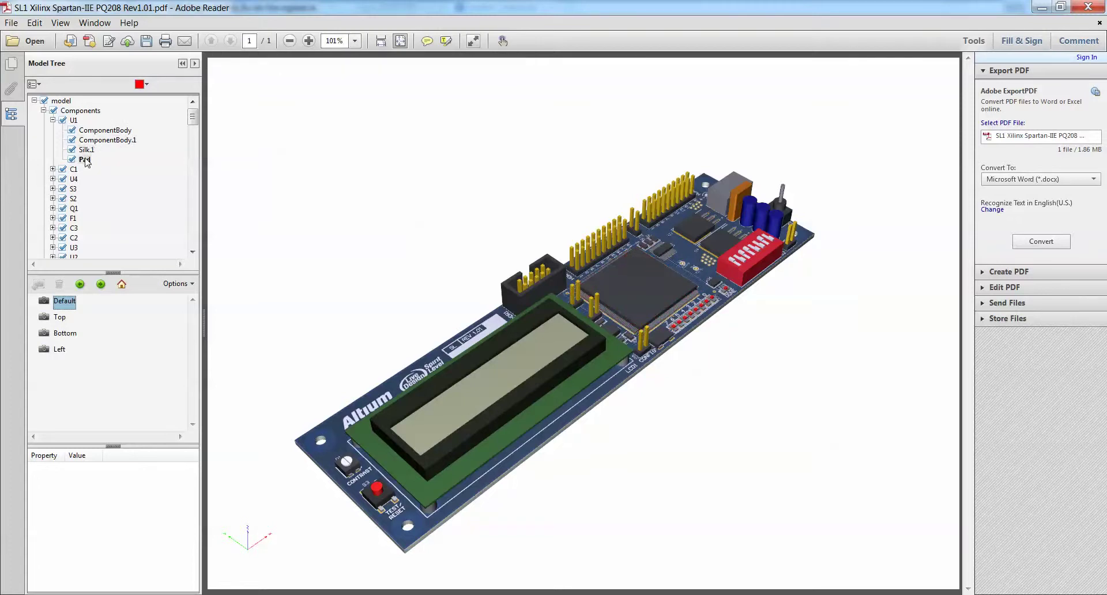
Set the part highlight colour to green, then select ComponentBody.1, C1 and U4.
{"action": "left_click", "coordinate": [146, 85]}
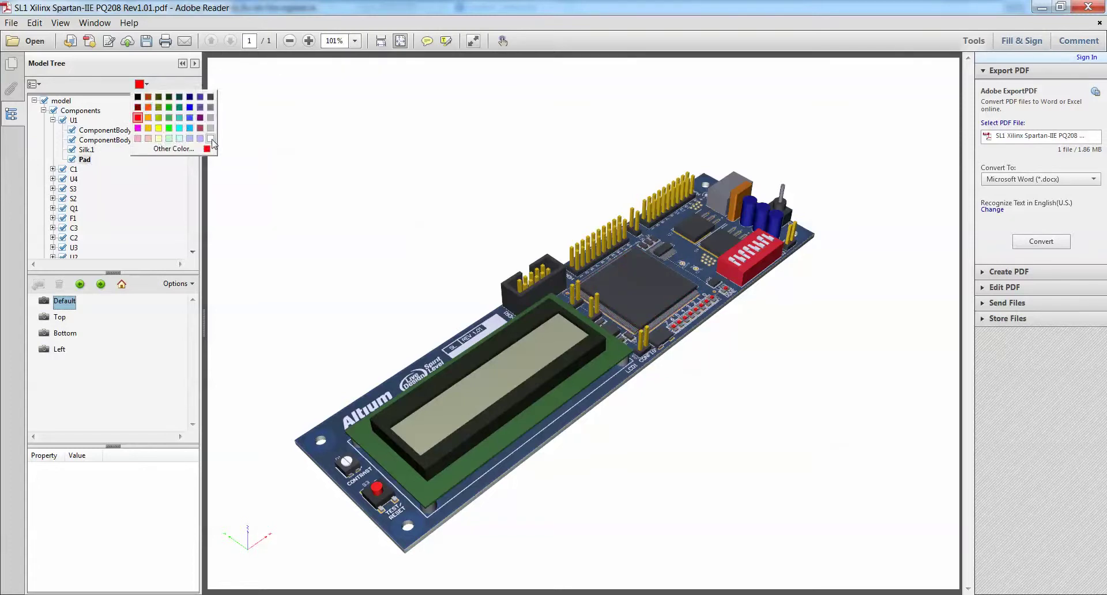
{"action": "left_click", "coordinate": [169, 129]}
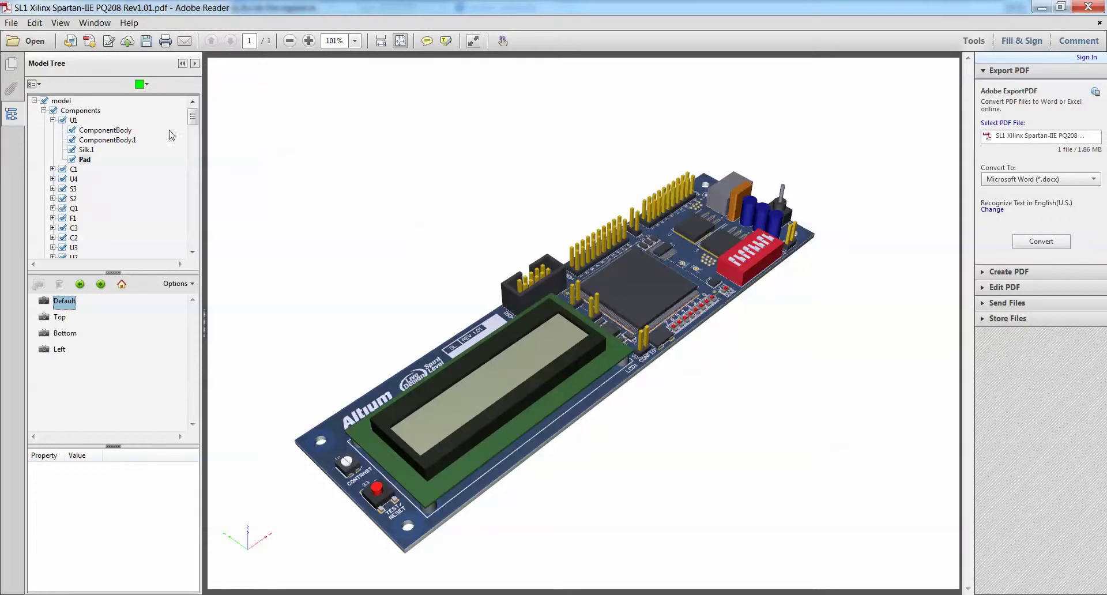
{"action": "left_click", "coordinate": [100, 140]}
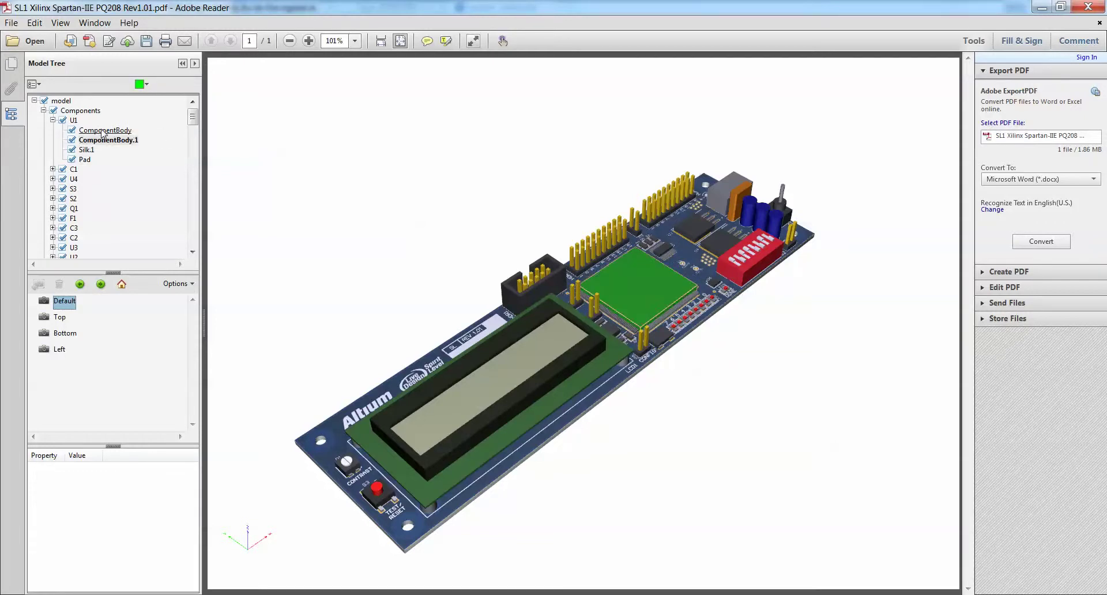
{"action": "left_click", "coordinate": [73, 169]}
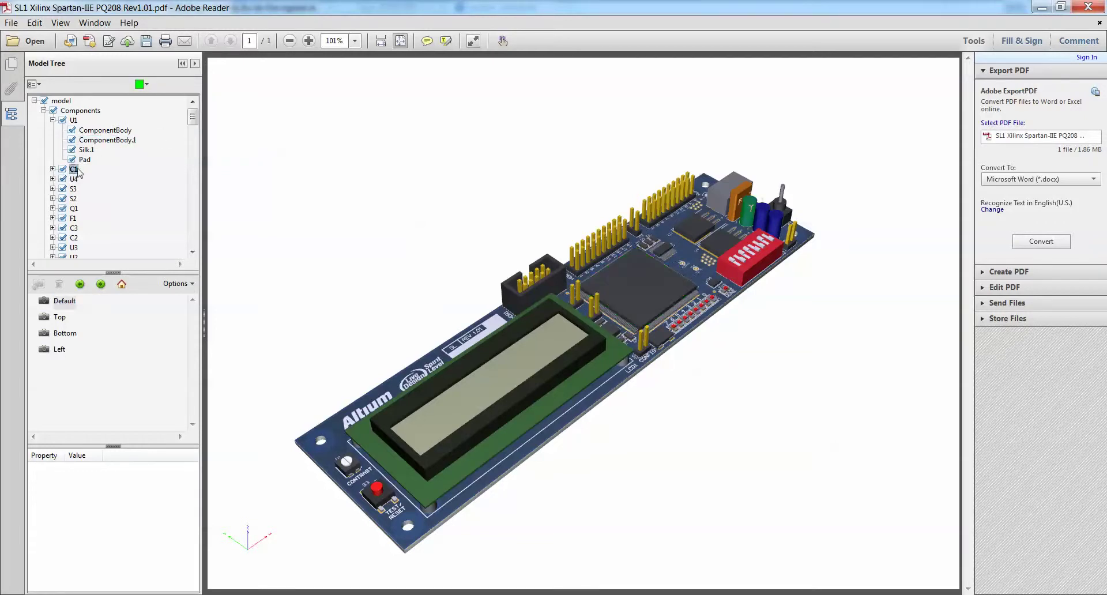
{"action": "left_click", "coordinate": [74, 180]}
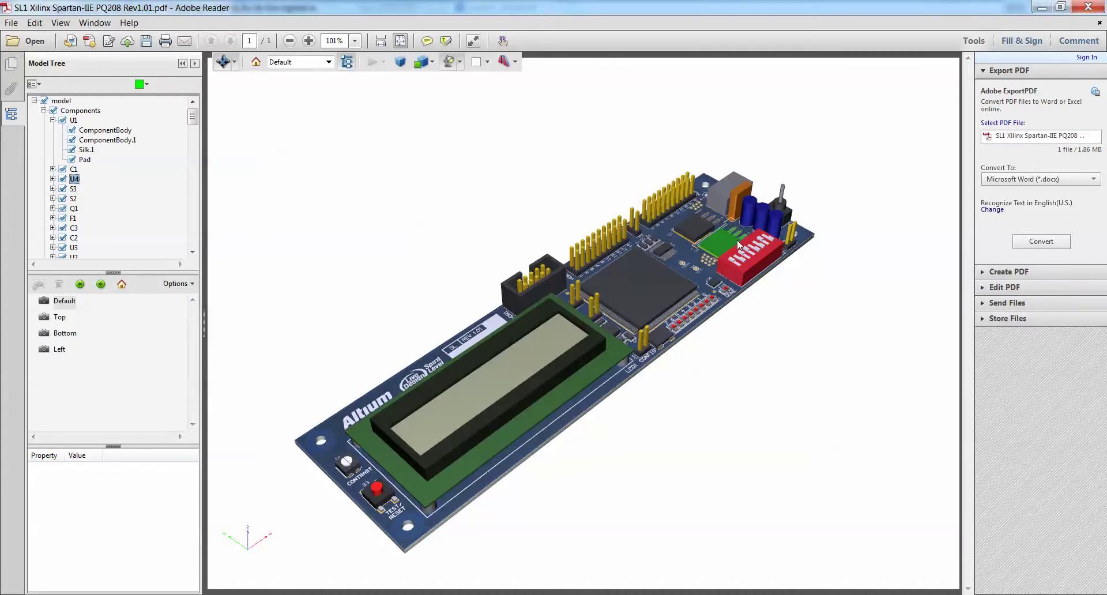
Expand U4 and zoom the 3D view onto it with Zoom to Part.
{"action": "left_click", "coordinate": [52, 178]}
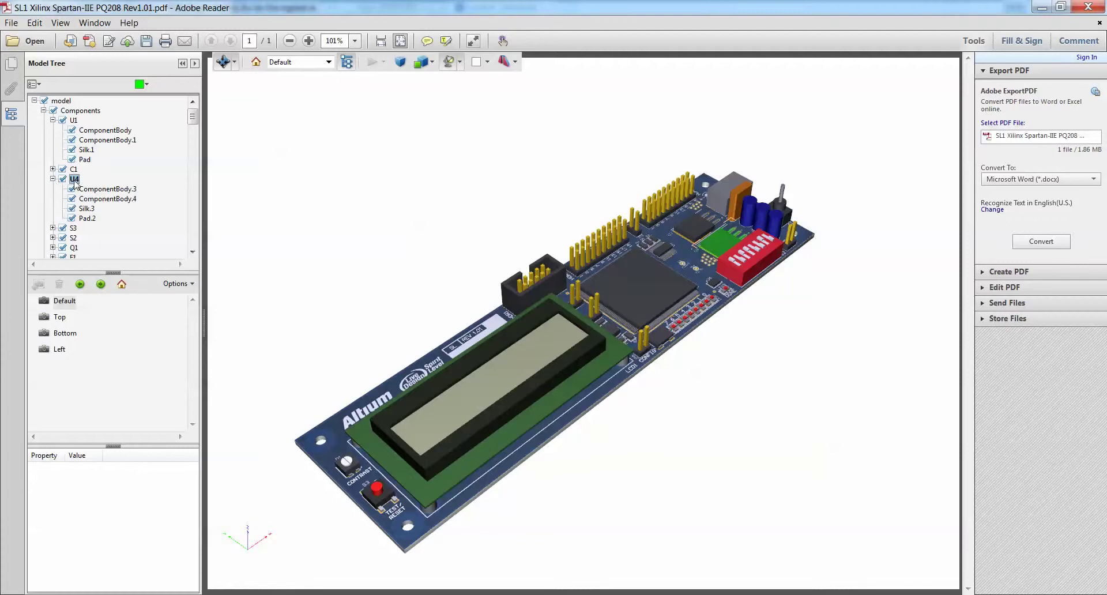
{"action": "right_click", "coordinate": [74, 181]}
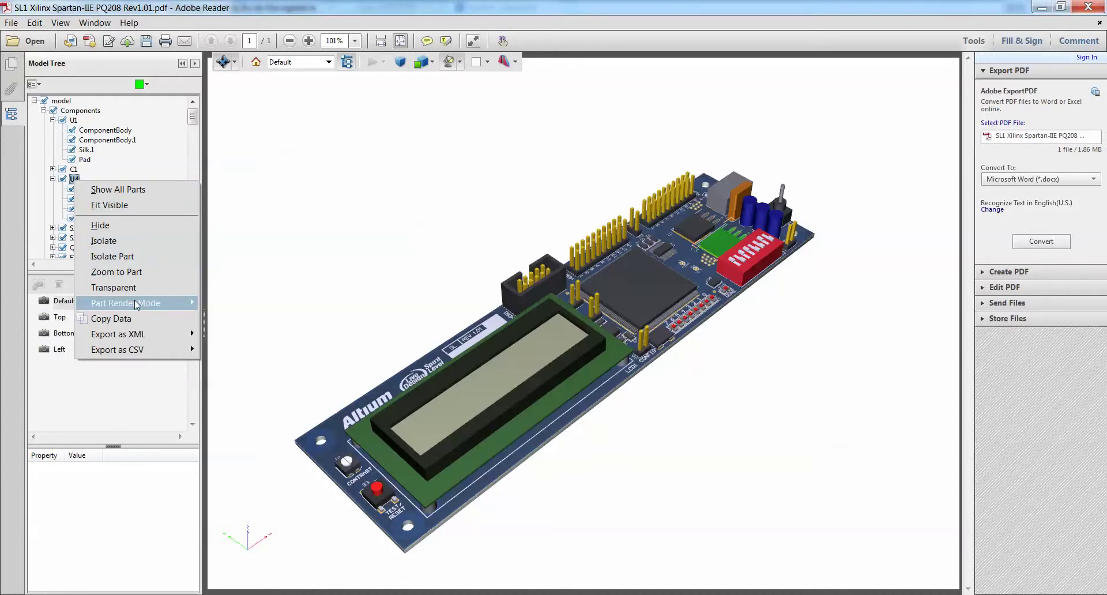
{"action": "mouse_move", "coordinate": [134, 301]}
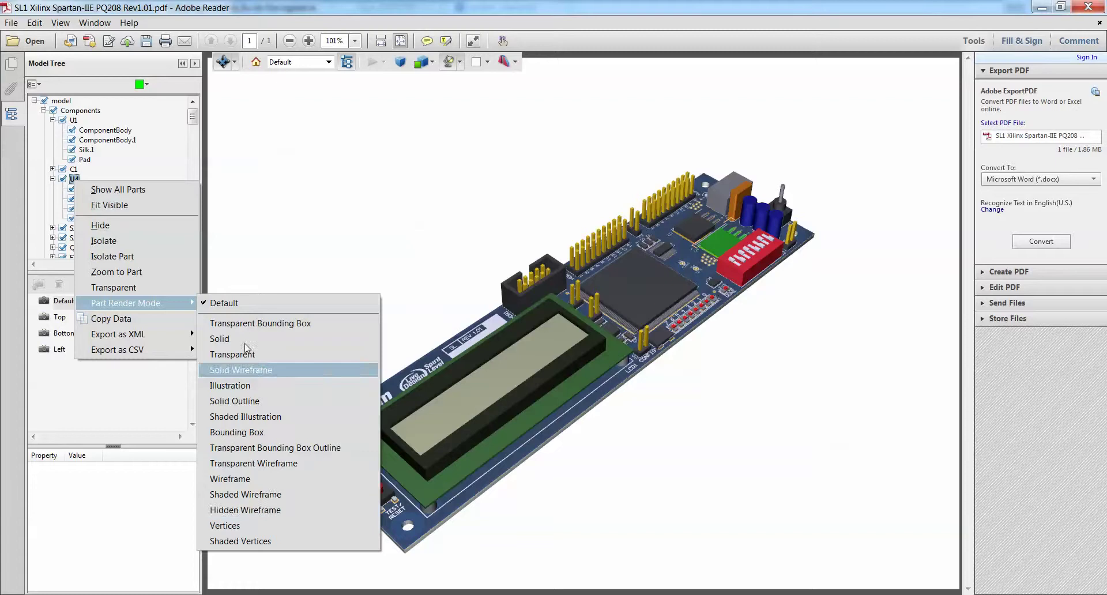
{"action": "left_click", "coordinate": [126, 271]}
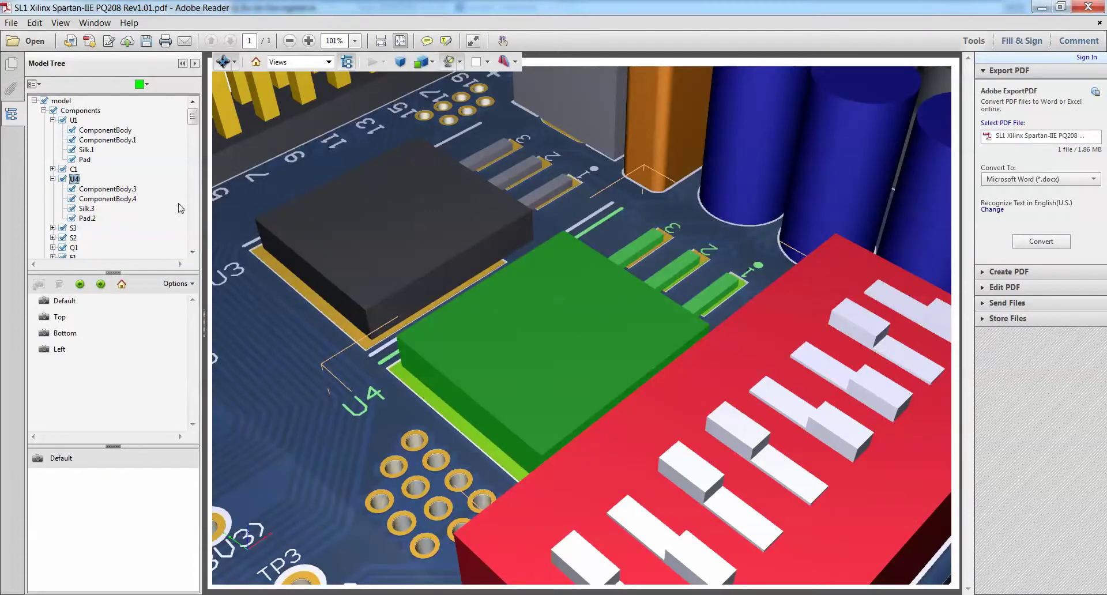
Isolate part U4 from the rest of the model and adjust the zoom.
{"action": "right_click", "coordinate": [74, 179]}
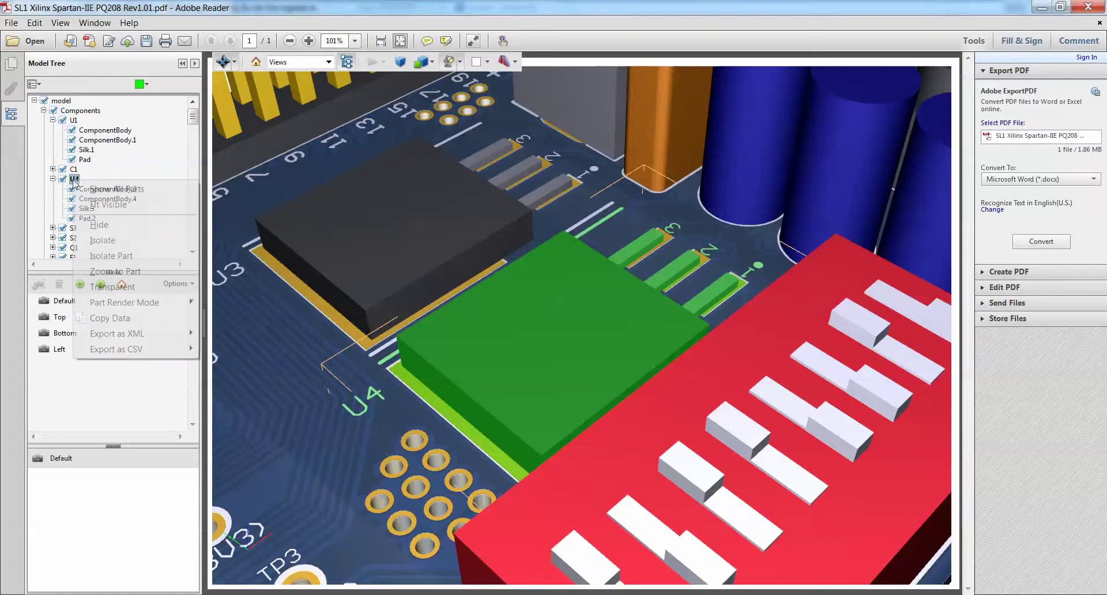
{"action": "left_click", "coordinate": [140, 255]}
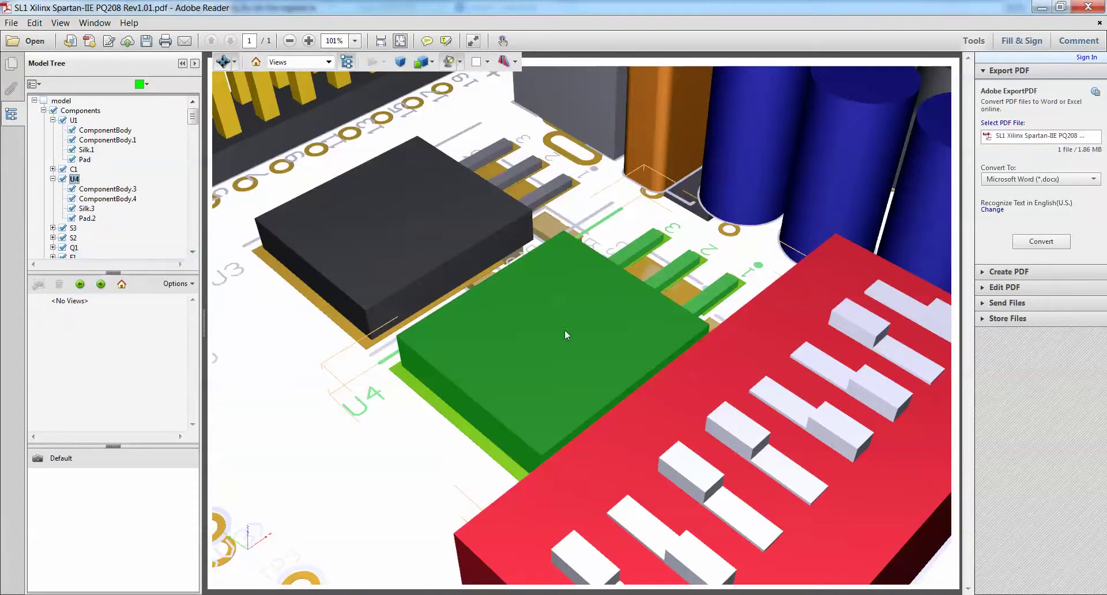
{"action": "scroll", "coordinate": [587, 340], "scroll_direction": "down", "scroll_amount": 10}
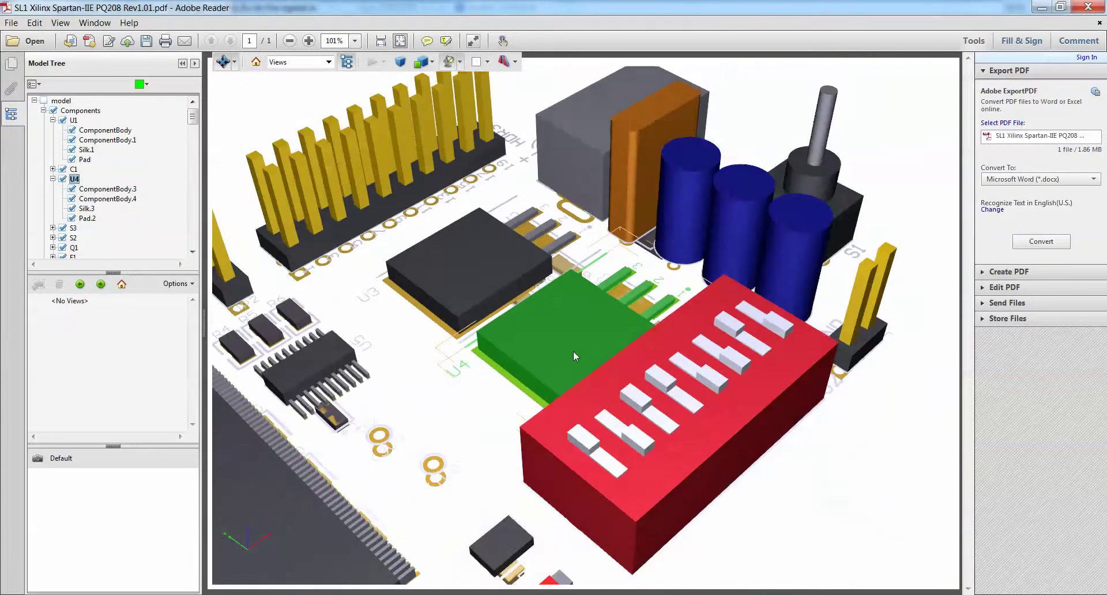
{"action": "scroll", "coordinate": [420, 431], "scroll_direction": "up", "scroll_amount": 5}
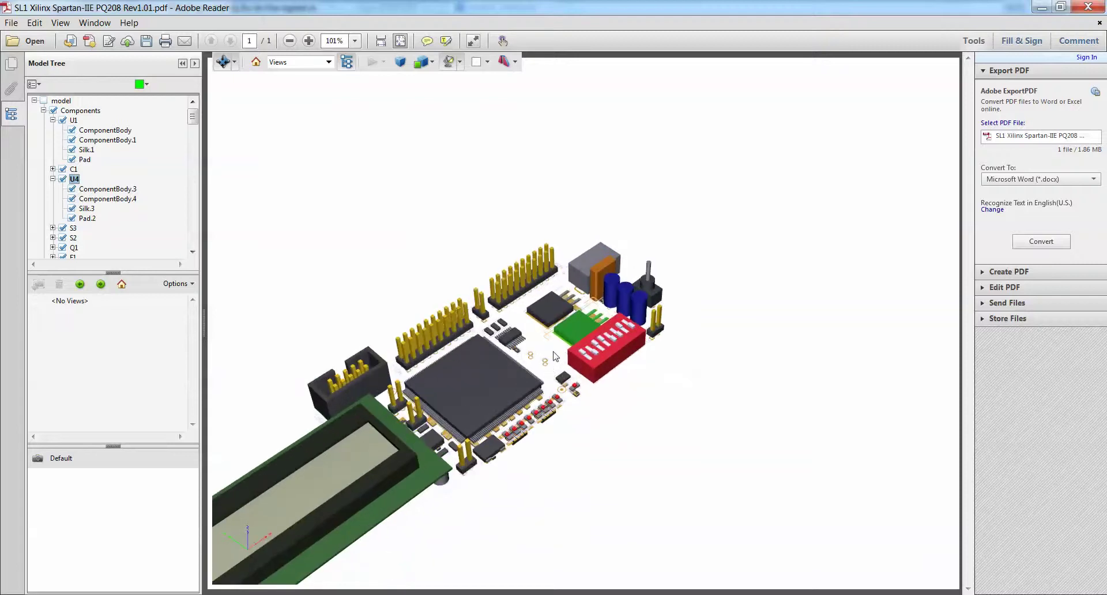
{"action": "scroll", "coordinate": [553, 353], "scroll_direction": "up", "scroll_amount": 3}
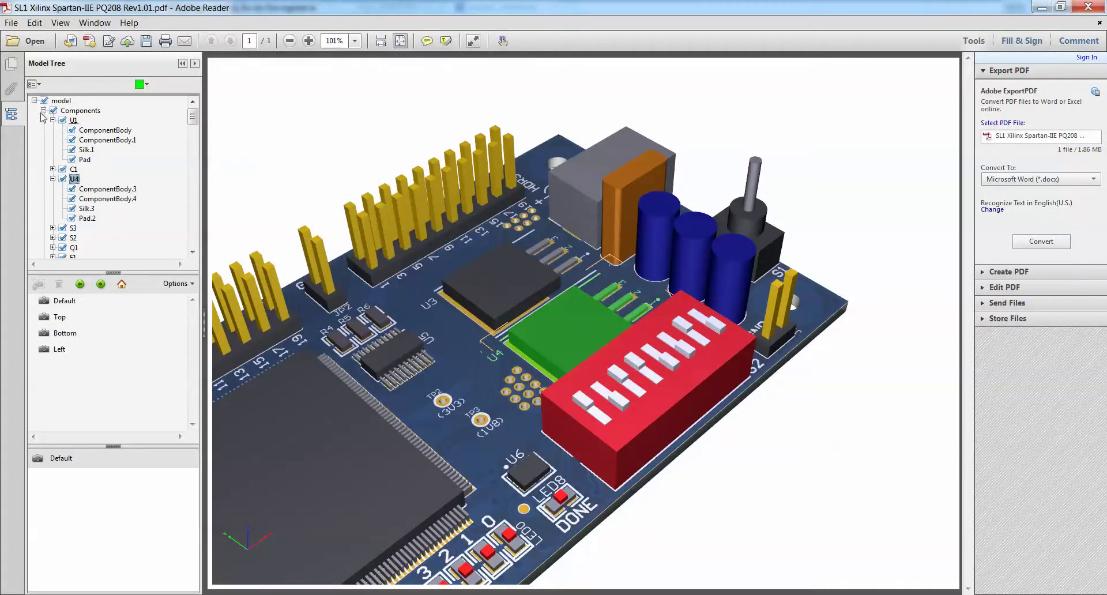
Collapse Components, switch to the Top view, and clear the green highlight from U4.
{"action": "left_click", "coordinate": [44, 110]}
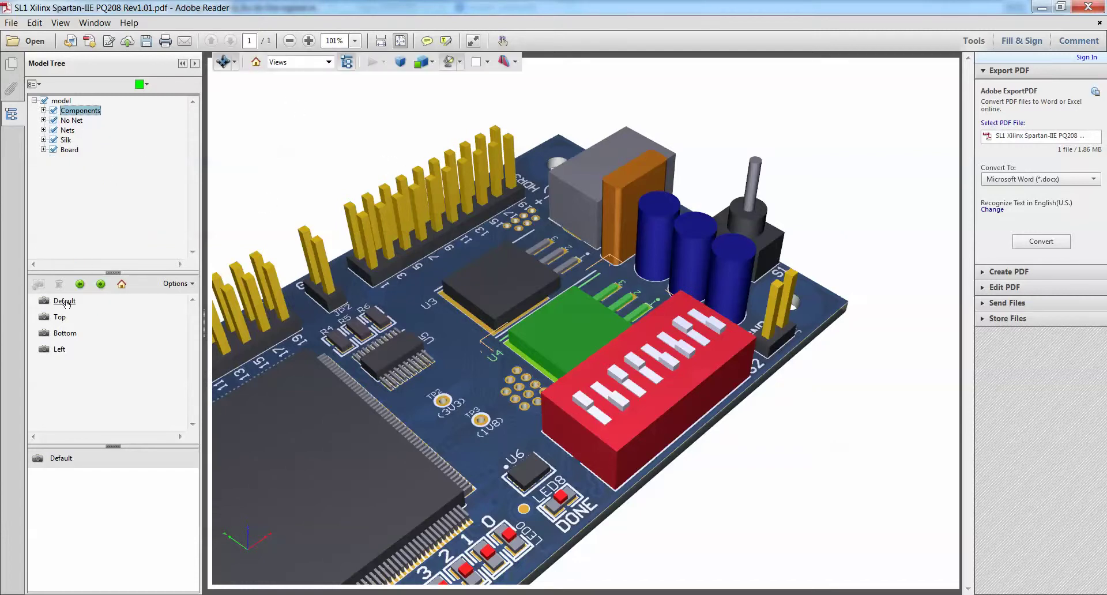
{"action": "left_click", "coordinate": [59, 317]}
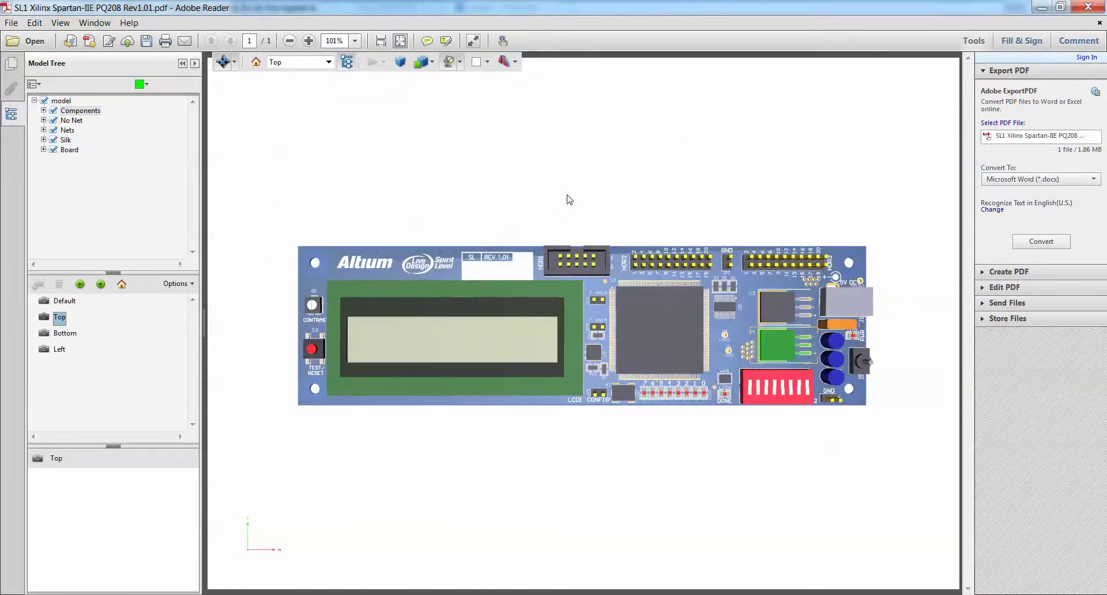
{"action": "left_click", "coordinate": [579, 234]}
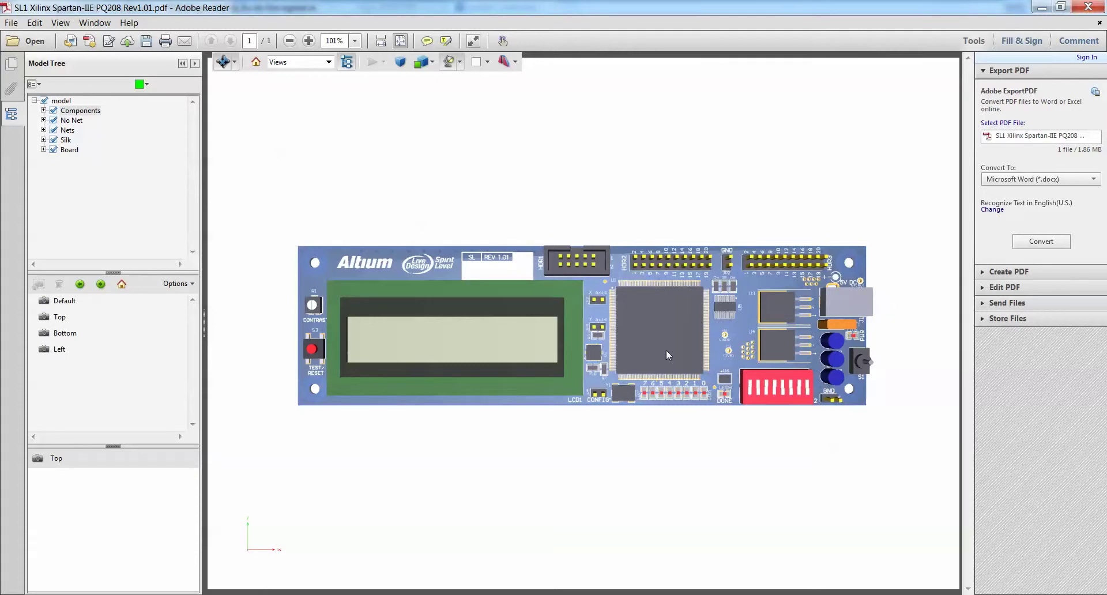
Expand Nets, select GND, XOUT_ALT and VCCO, and toggle all nets off and on.
{"action": "left_click", "coordinate": [43, 129]}
{"action": "left_click", "coordinate": [73, 140]}
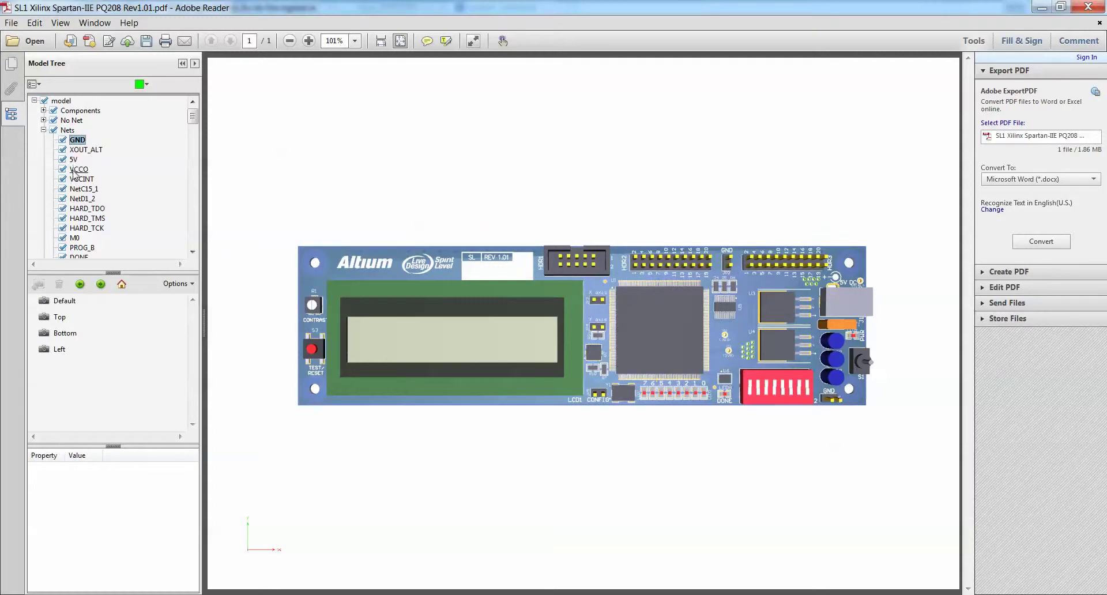
{"action": "left_click", "coordinate": [74, 152]}
{"action": "left_click", "coordinate": [77, 170]}
{"action": "left_click", "coordinate": [75, 142]}
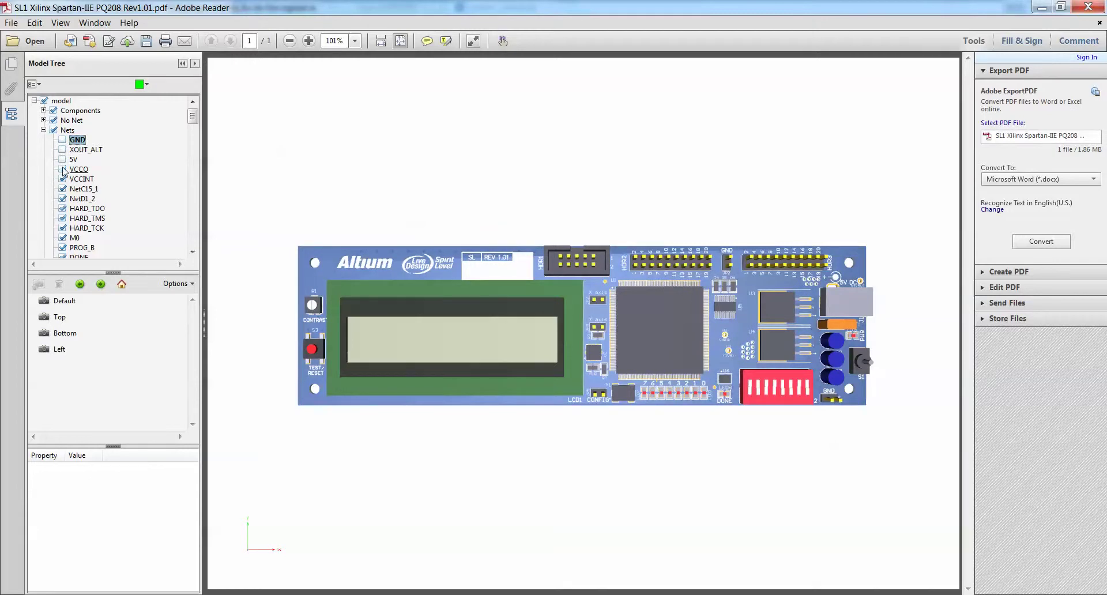
{"action": "left_click", "coordinate": [54, 130]}
{"action": "left_click", "coordinate": [54, 130]}
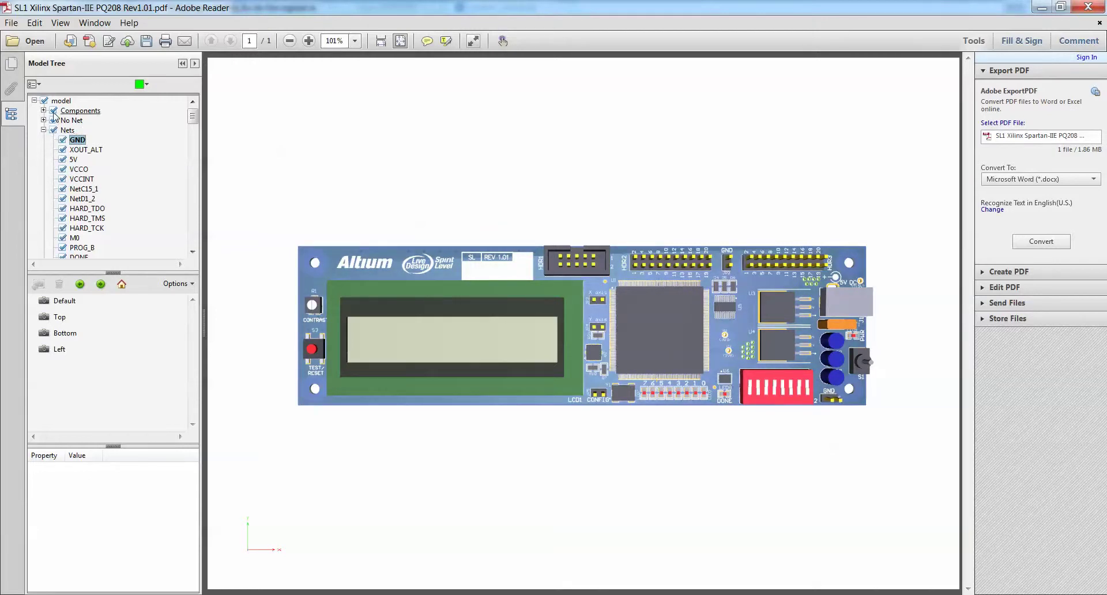
Hide Components, Silk, Board and No Net in the Model Tree.
{"action": "left_click", "coordinate": [53, 111]}
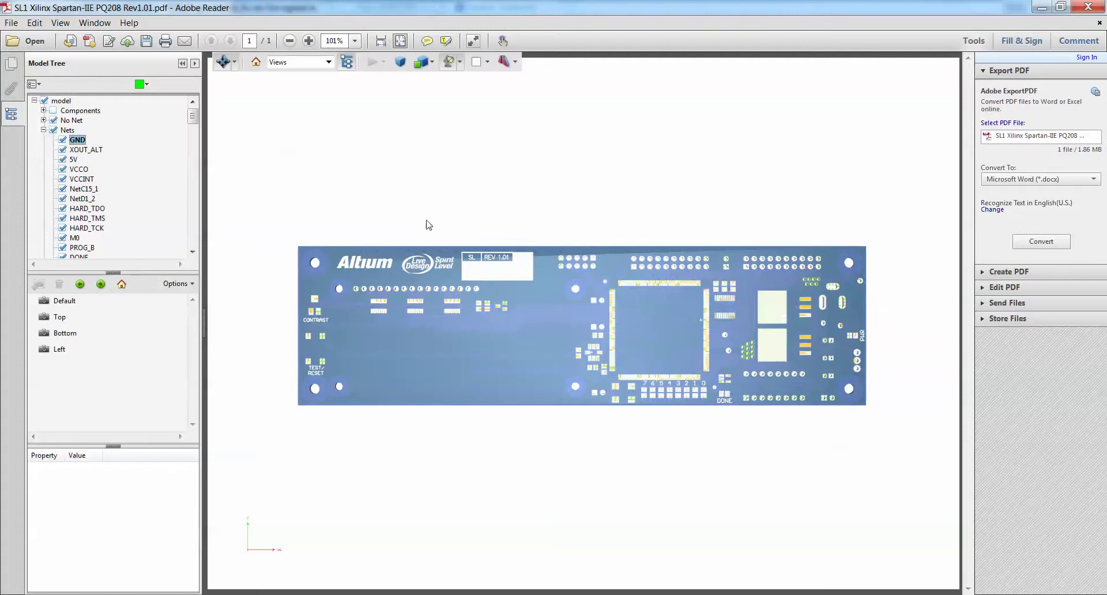
{"action": "left_click", "coordinate": [44, 130]}
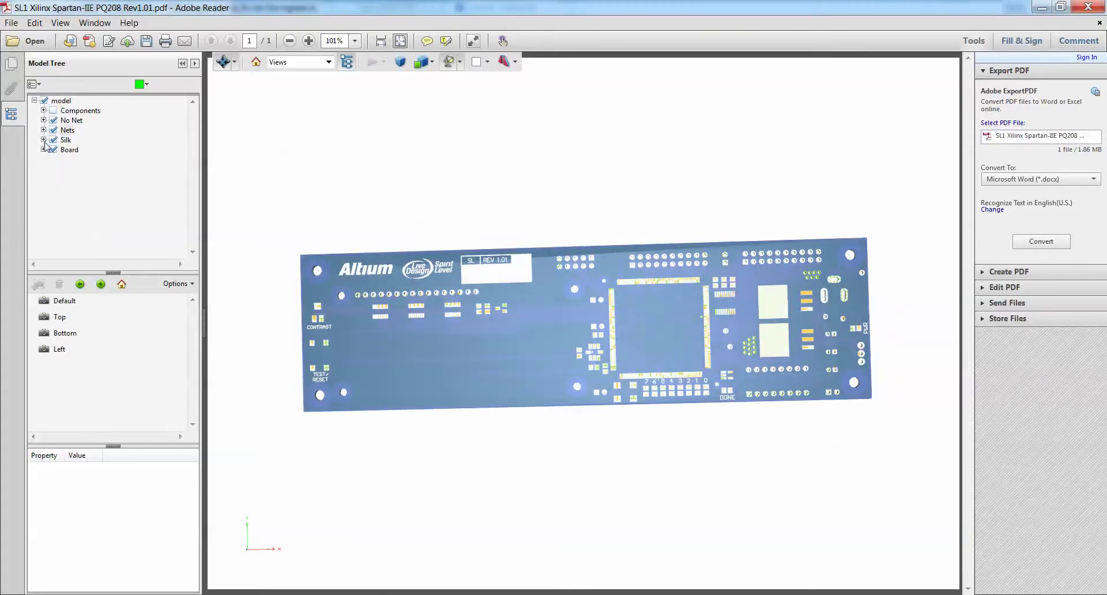
{"action": "left_click", "coordinate": [53, 140]}
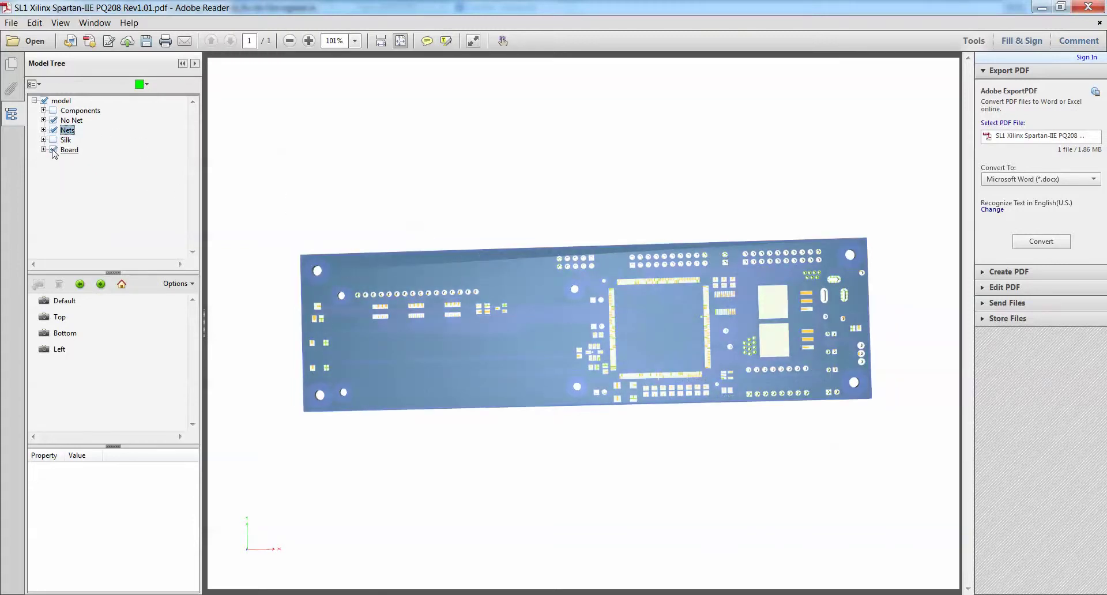
{"action": "left_click", "coordinate": [53, 150]}
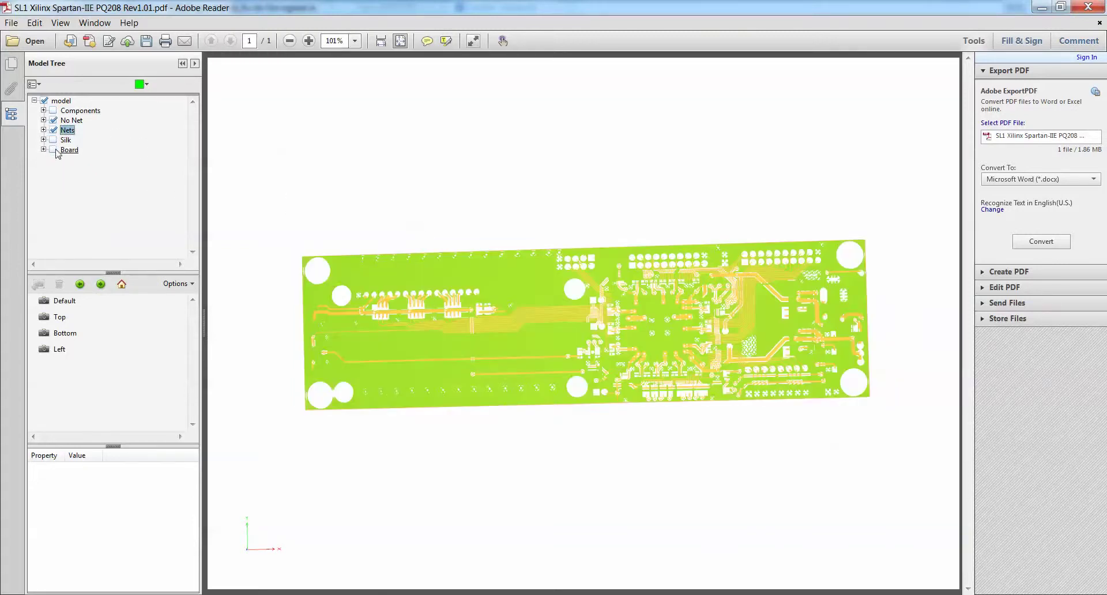
{"action": "left_click", "coordinate": [54, 120]}
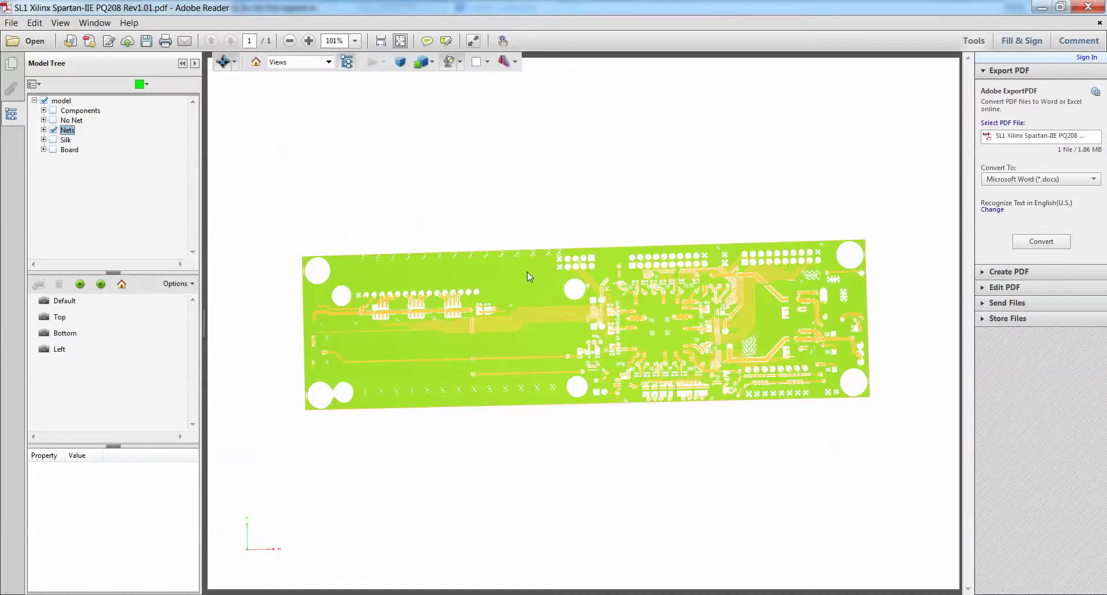
Switch to the Top view and show only the GND net by unchecking Nets and checking GND.
{"action": "left_click", "coordinate": [59, 317]}
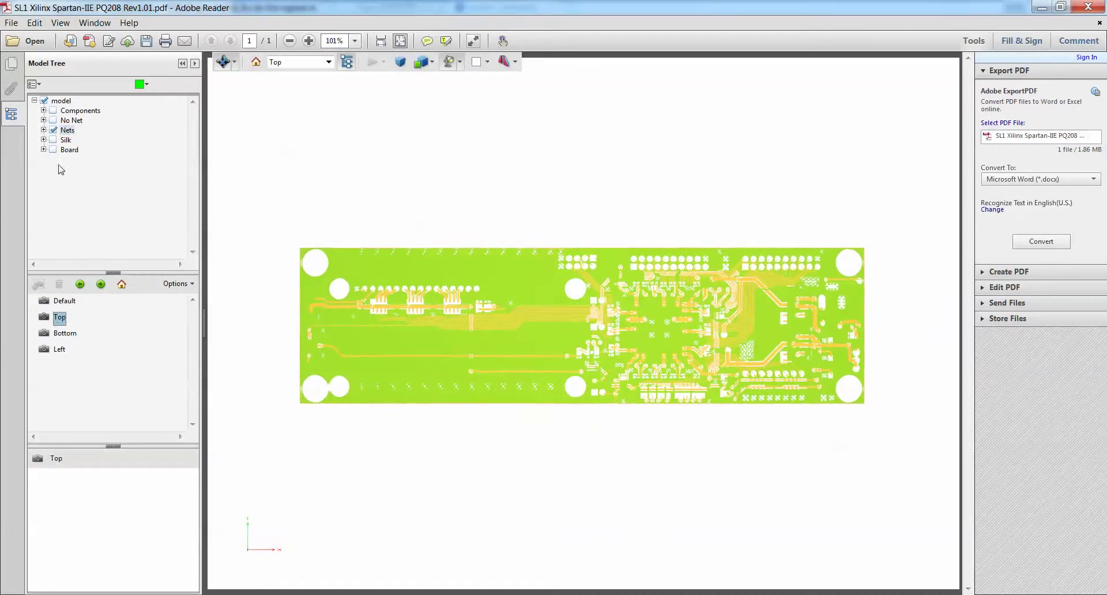
{"action": "left_click", "coordinate": [43, 130]}
{"action": "left_click", "coordinate": [53, 130]}
{"action": "left_click", "coordinate": [62, 140]}
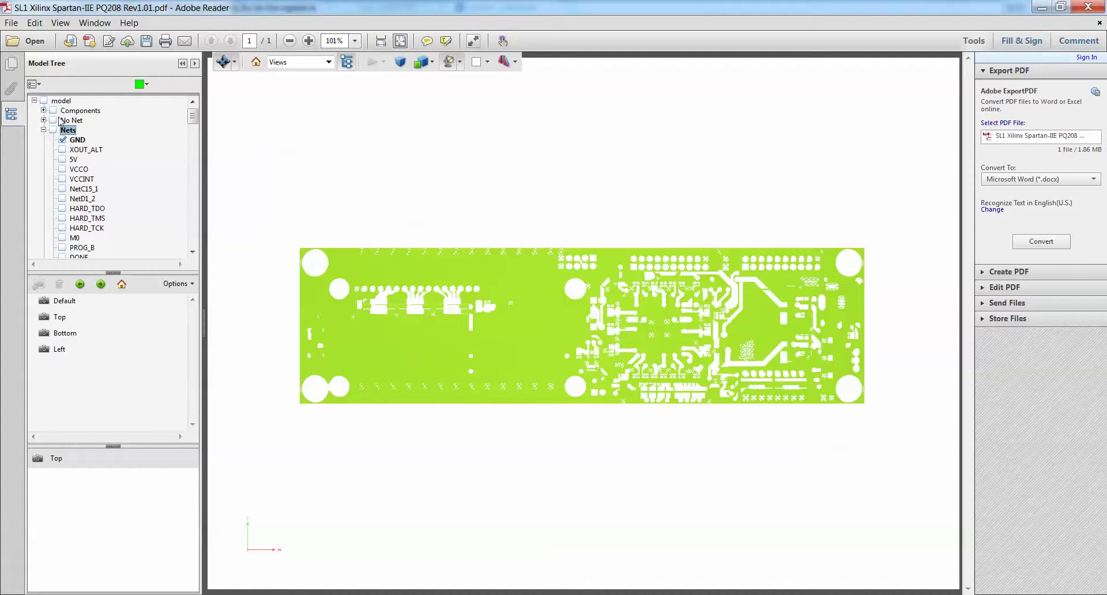
Show the 3D components again and clear the GND net highlight.
{"action": "left_click", "coordinate": [53, 110]}
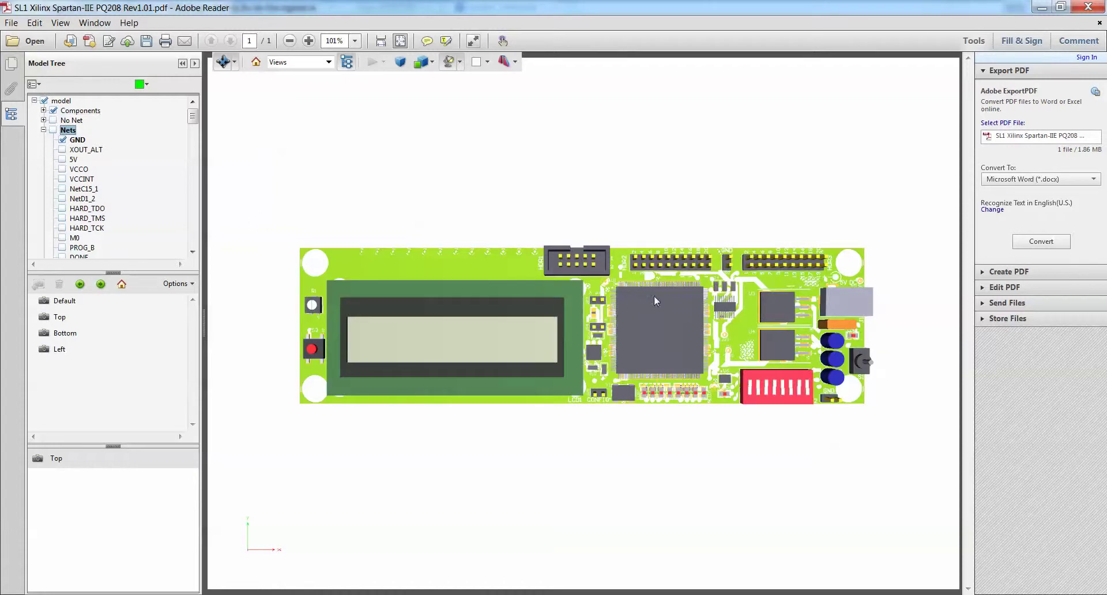
{"action": "left_click", "coordinate": [702, 275]}
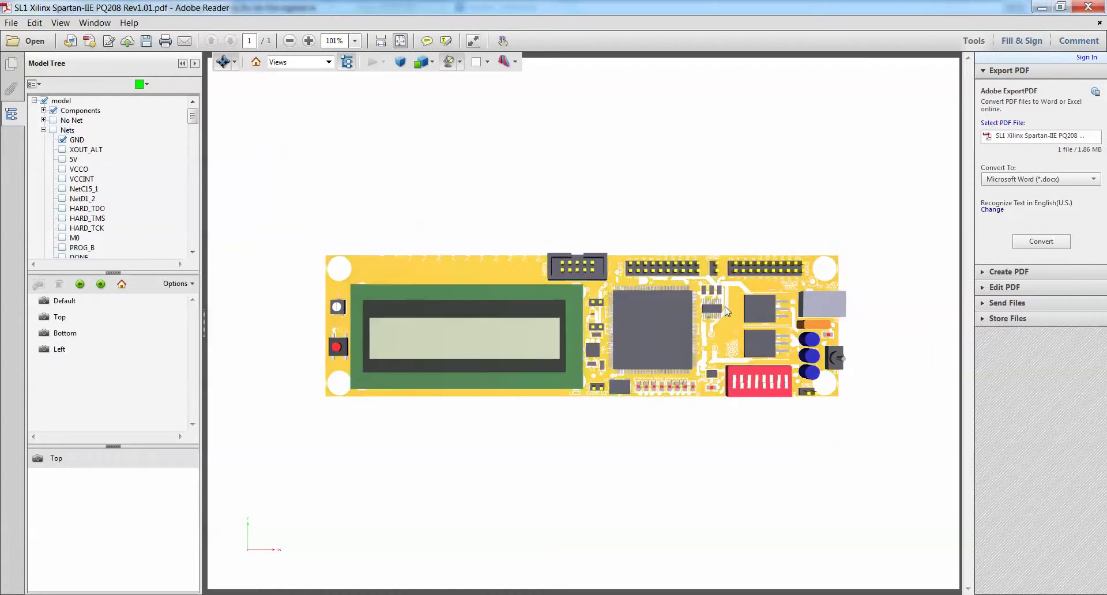
{"action": "scroll", "coordinate": [665, 295], "scroll_direction": "up", "scroll_amount": 5}
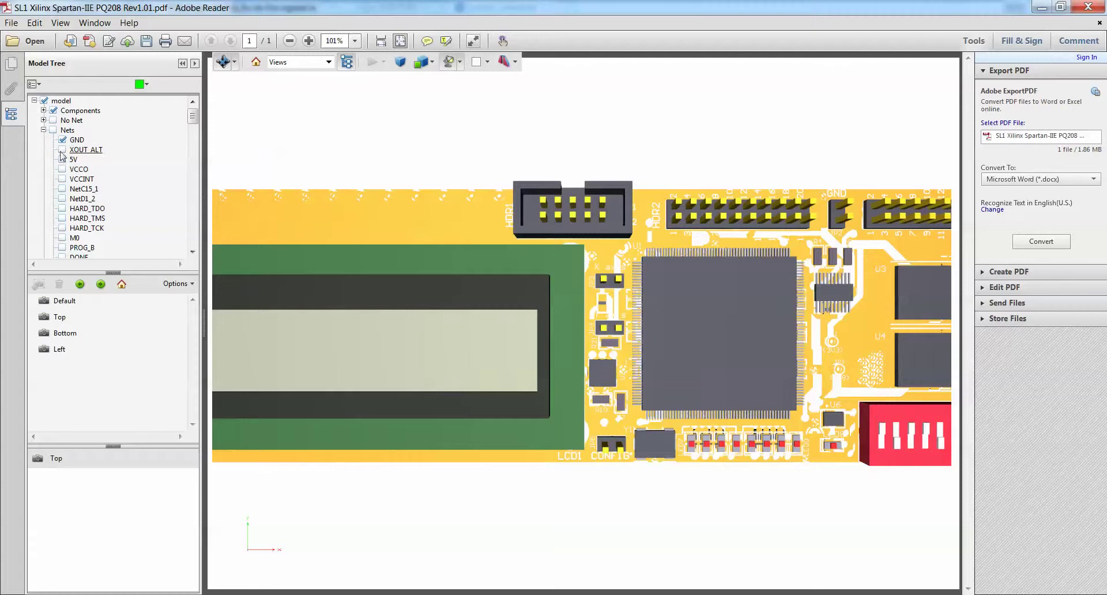
Toggle the XOUT_ALT, 5V, VCCO and GND nets on and off while zooming in.
{"action": "left_click", "coordinate": [63, 150]}
{"action": "left_click", "coordinate": [62, 160]}
{"action": "left_click", "coordinate": [62, 169]}
{"action": "left_click", "coordinate": [62, 150]}
{"action": "left_click", "coordinate": [62, 140]}
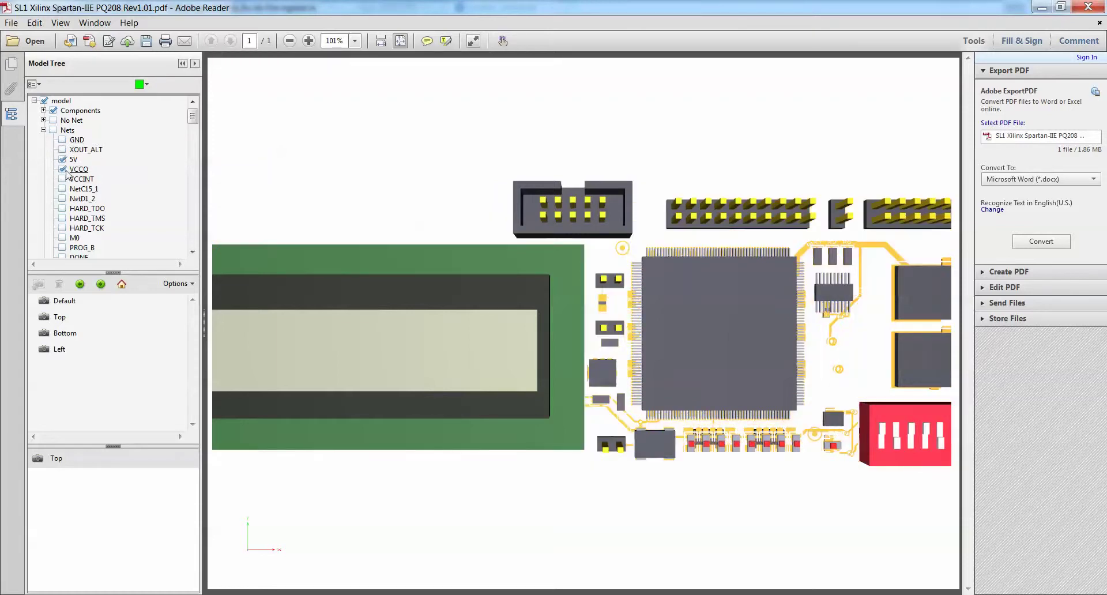
{"action": "left_click", "coordinate": [62, 169]}
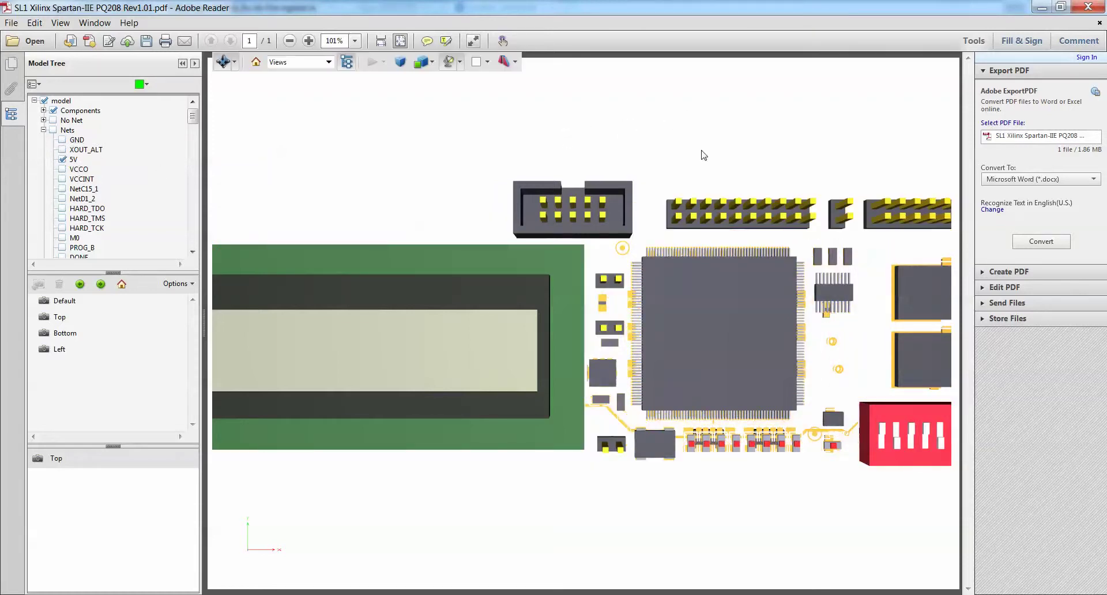
{"action": "scroll", "coordinate": [638, 416], "scroll_direction": "up", "scroll_amount": 5}
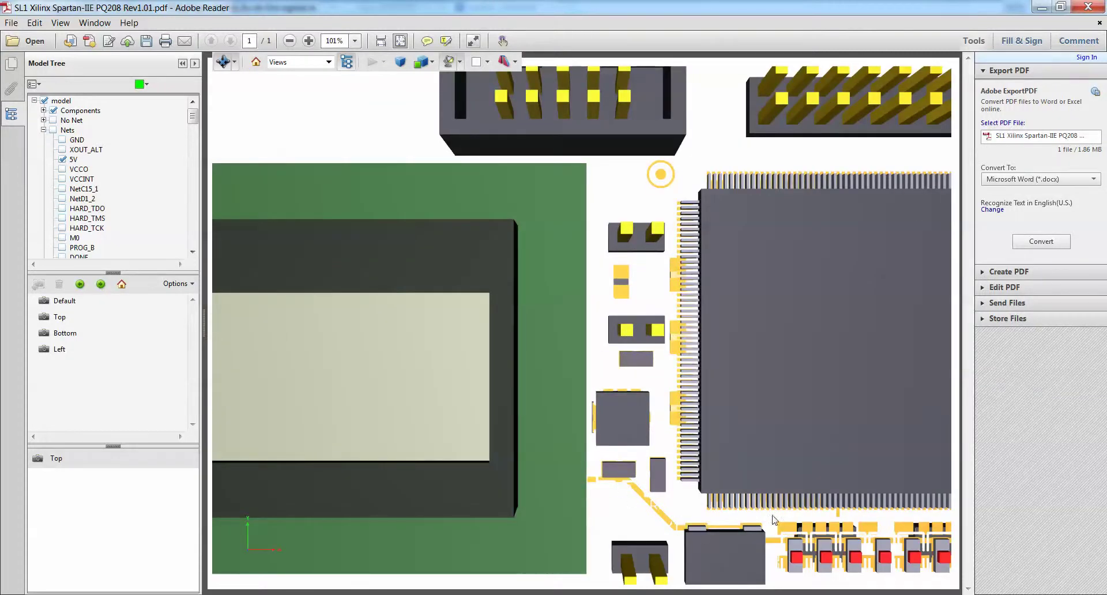
{"action": "scroll", "coordinate": [847, 548], "scroll_direction": "down", "scroll_amount": 5}
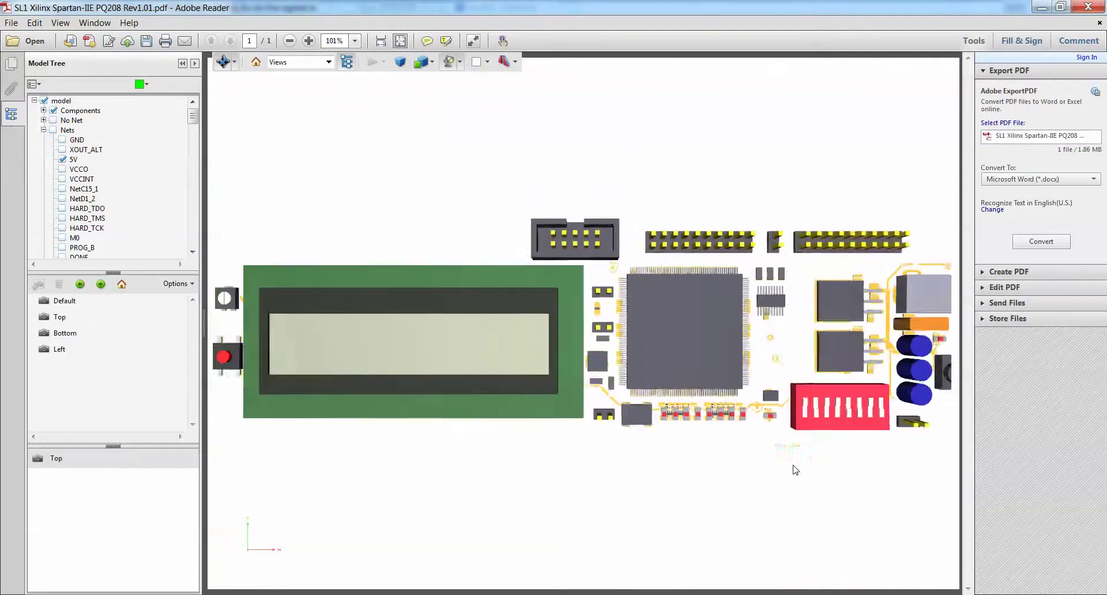
{"action": "scroll", "coordinate": [891, 310], "scroll_direction": "up", "scroll_amount": 2}
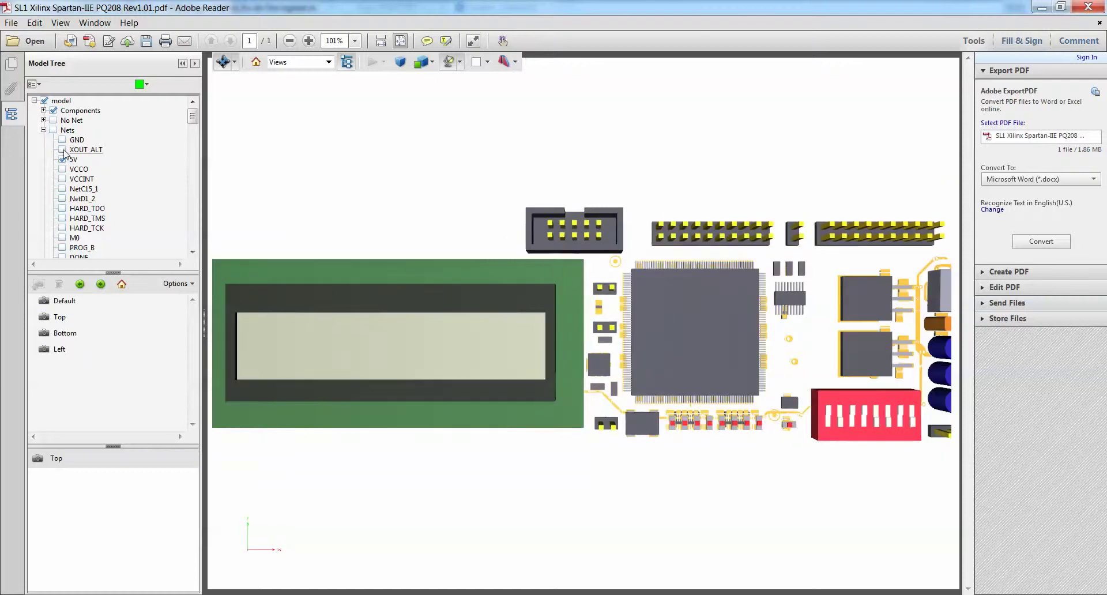
Show GND, then check Nets to display every net and collapse the list.
{"action": "left_click", "coordinate": [62, 140]}
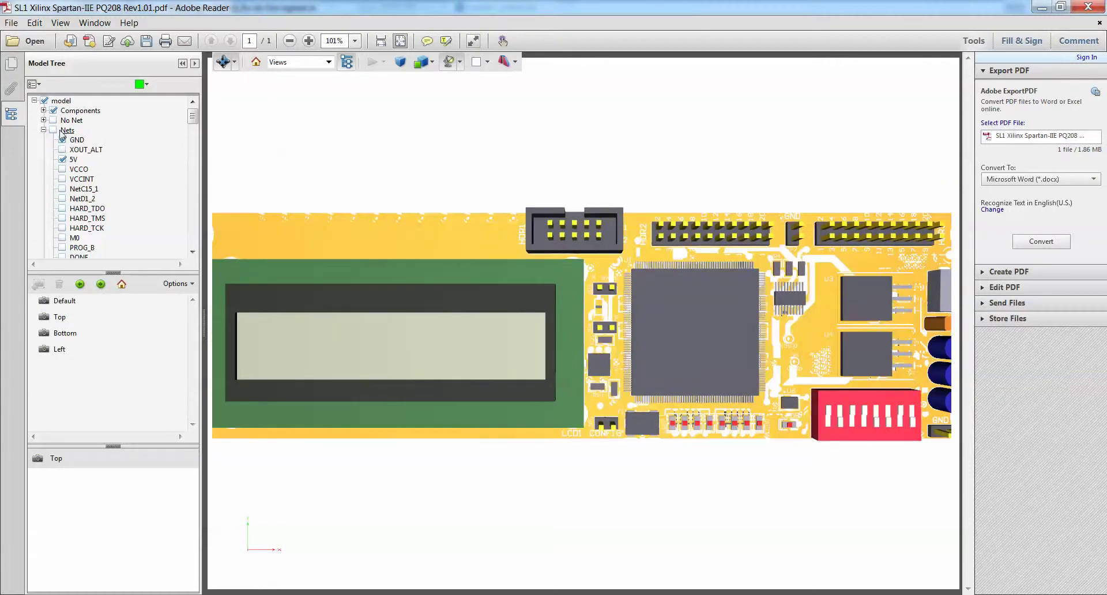
{"action": "left_click", "coordinate": [53, 130]}
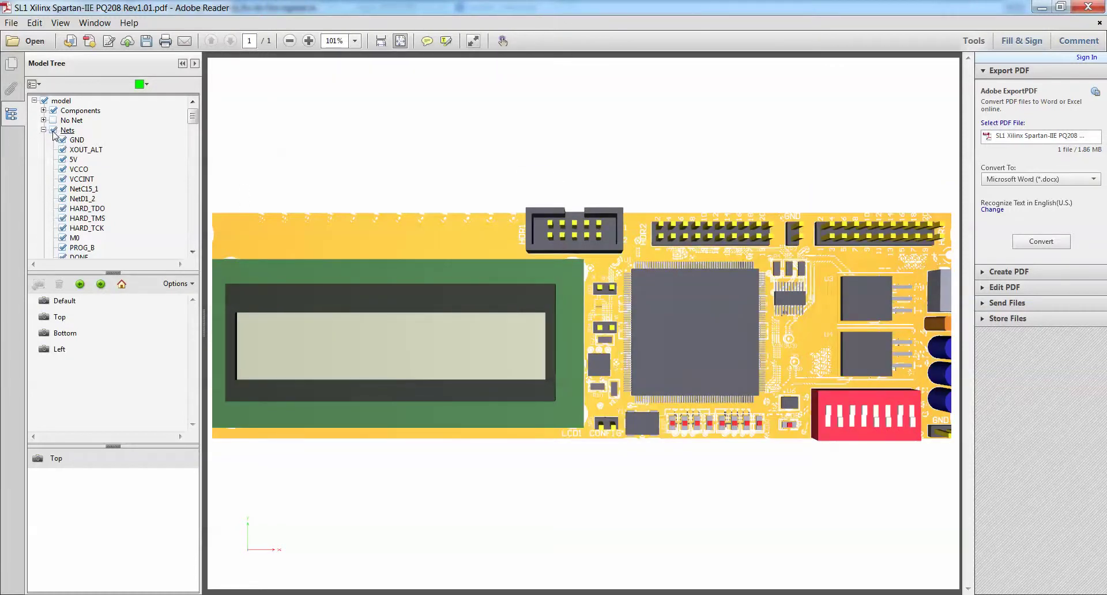
{"action": "left_click", "coordinate": [44, 131]}
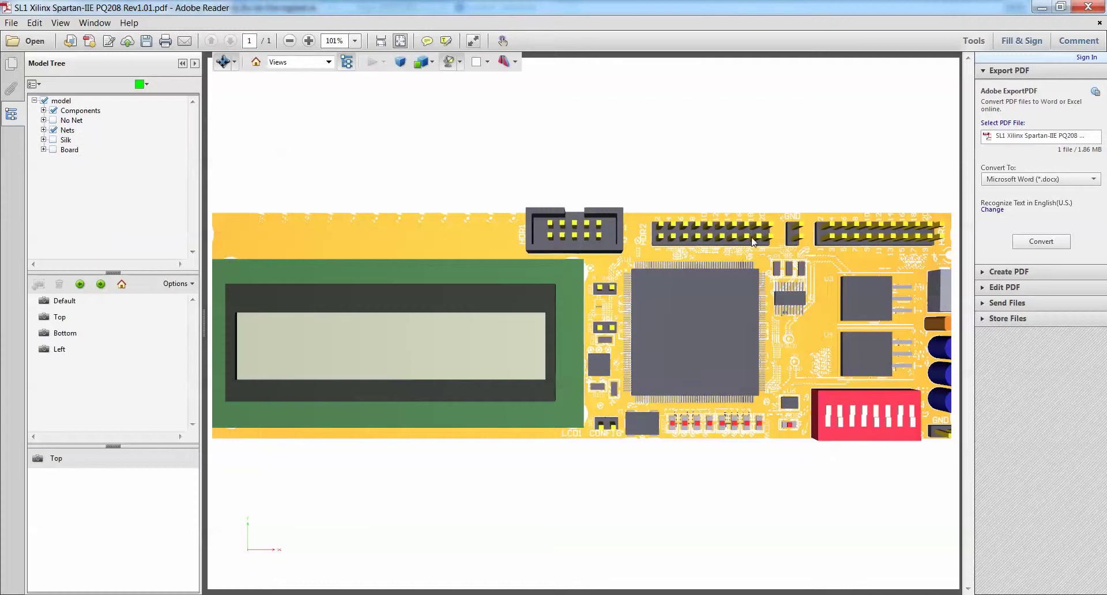
Show the Silk and Board layers again in the Model Tree.
{"action": "left_click", "coordinate": [53, 141]}
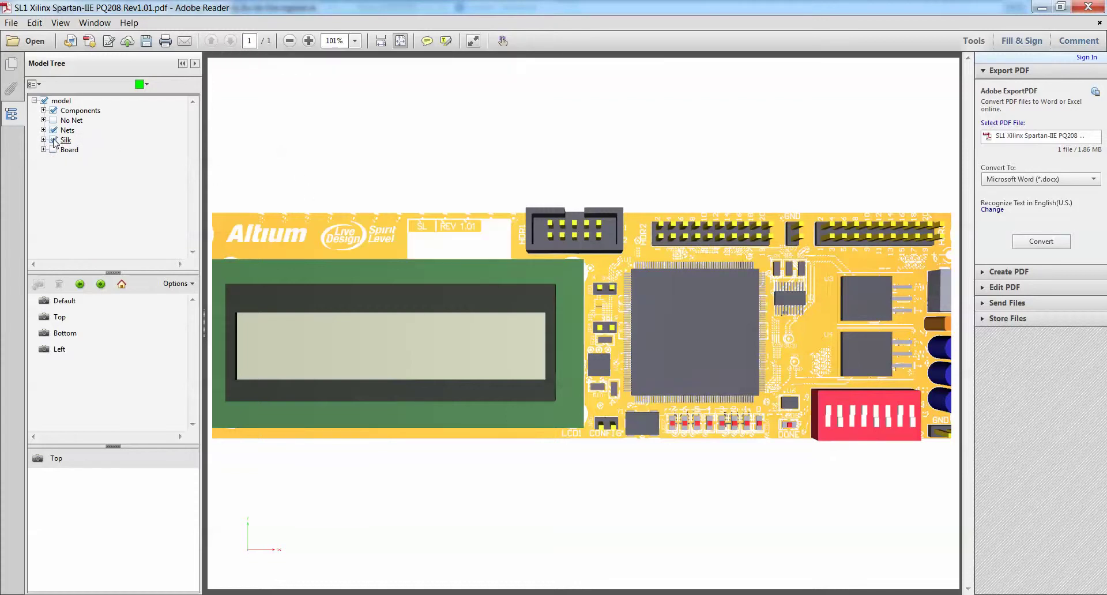
{"action": "left_click", "coordinate": [54, 140]}
{"action": "left_click", "coordinate": [54, 140]}
{"action": "left_click", "coordinate": [54, 150]}
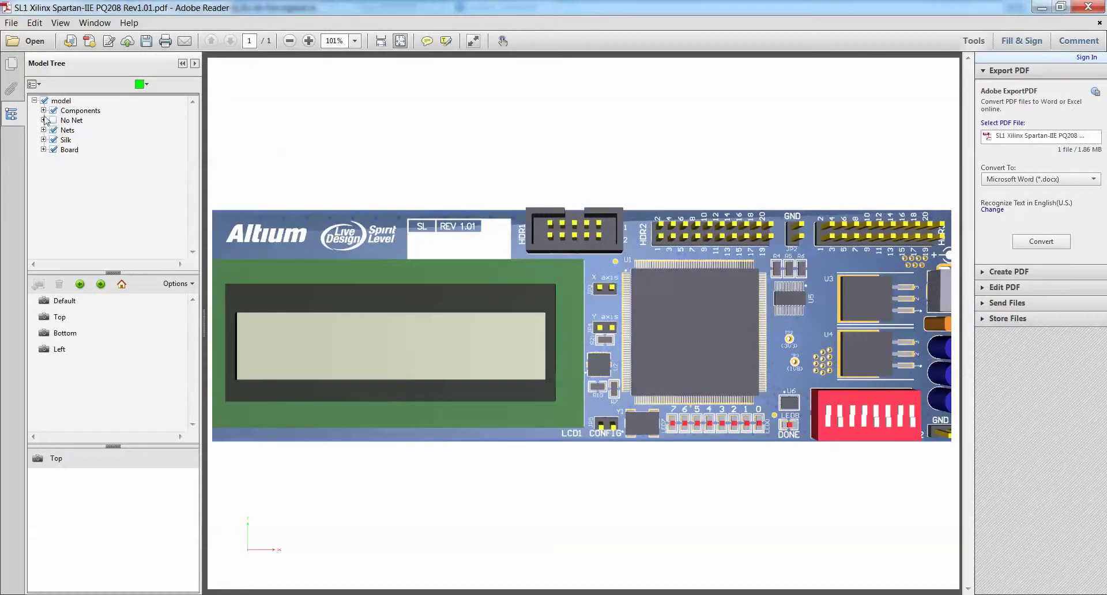
Expand Board and toggle Solder_Top, Core and Solder_Bottom off and back on, leaving all shown.
{"action": "left_click", "coordinate": [44, 150]}
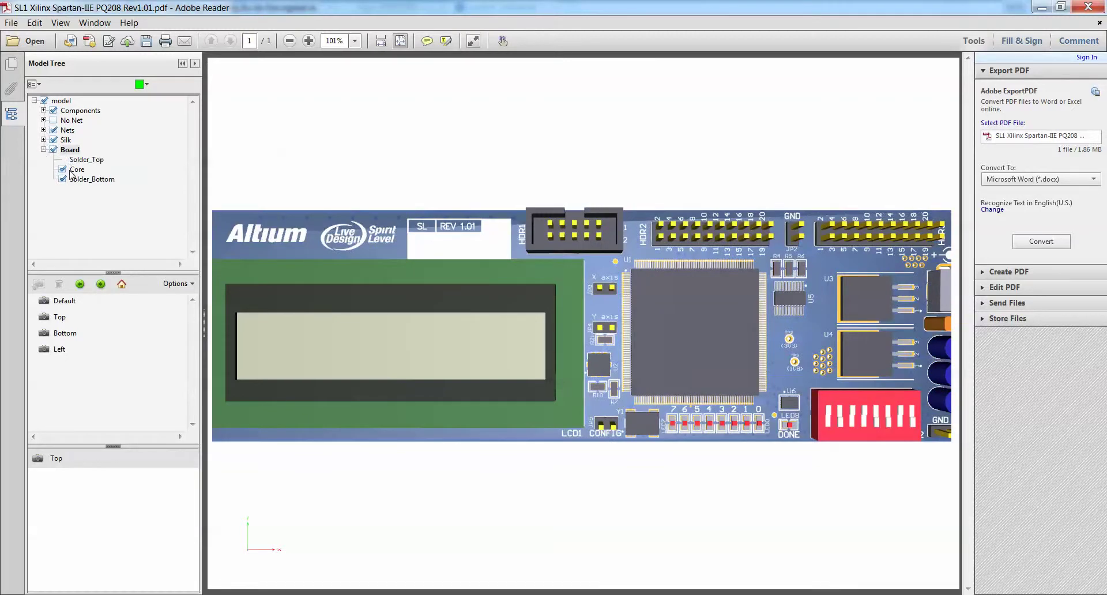
{"action": "left_click", "coordinate": [63, 160]}
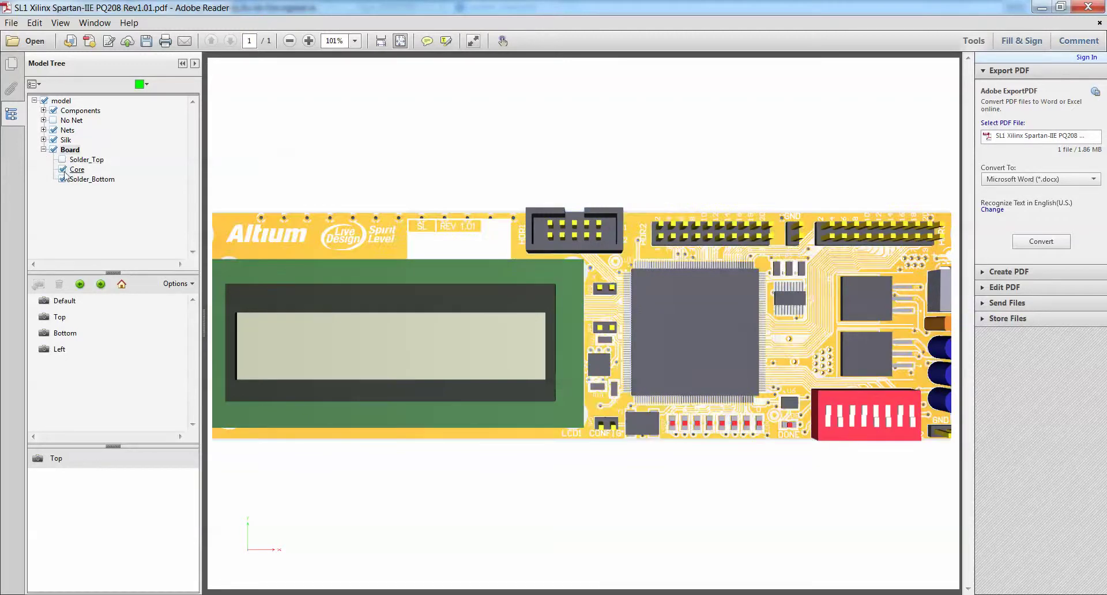
{"action": "left_click", "coordinate": [63, 161]}
{"action": "left_click", "coordinate": [62, 169]}
{"action": "left_click", "coordinate": [62, 179]}
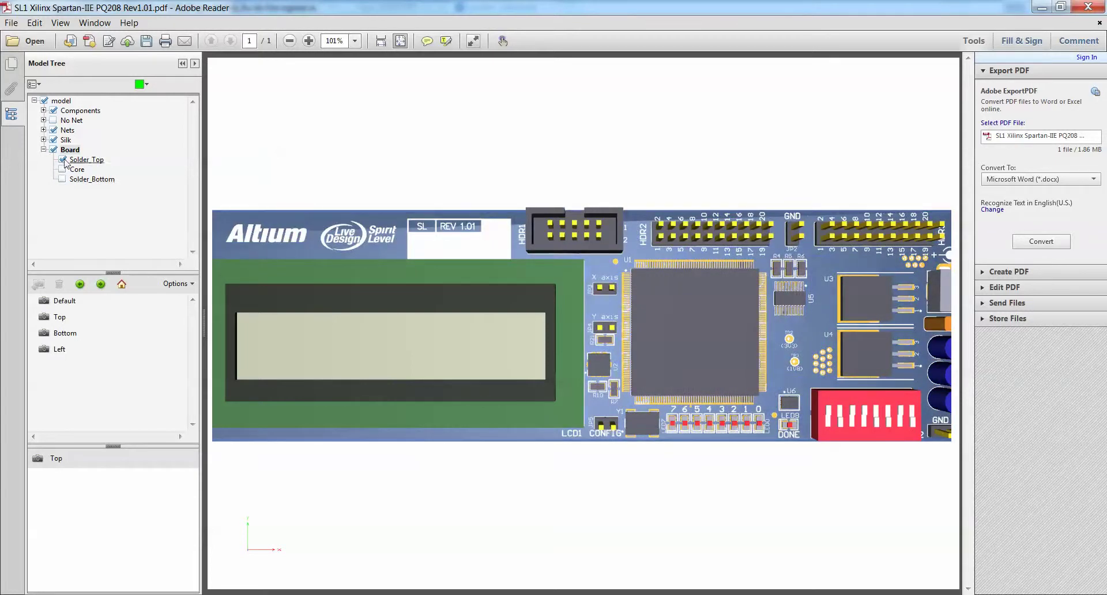
{"action": "left_click", "coordinate": [63, 160]}
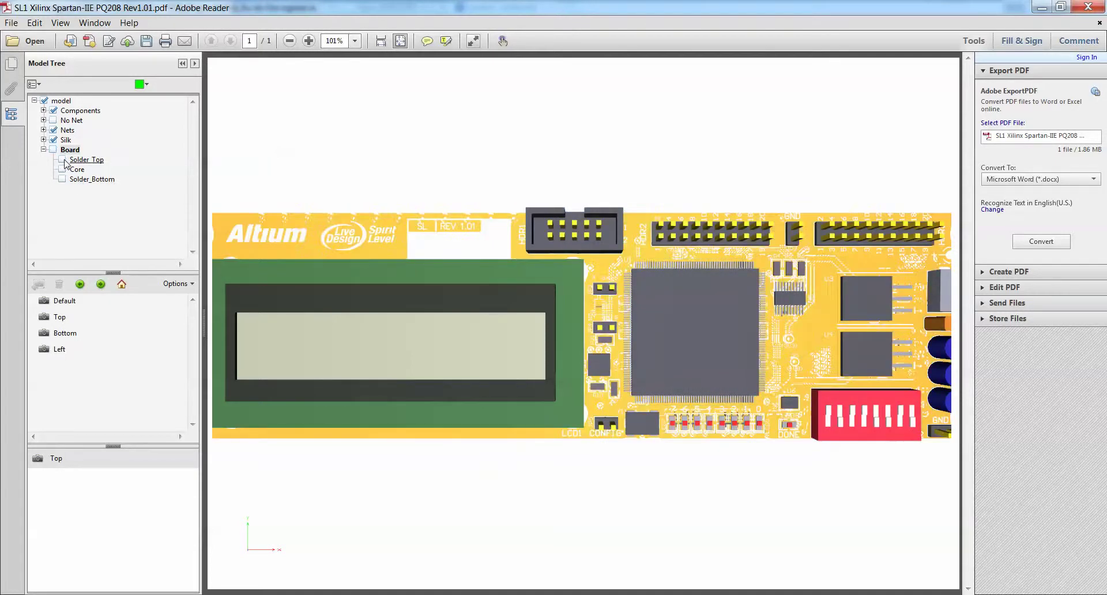
{"action": "left_click", "coordinate": [63, 160]}
{"action": "left_click", "coordinate": [63, 170]}
{"action": "left_click", "coordinate": [63, 180]}
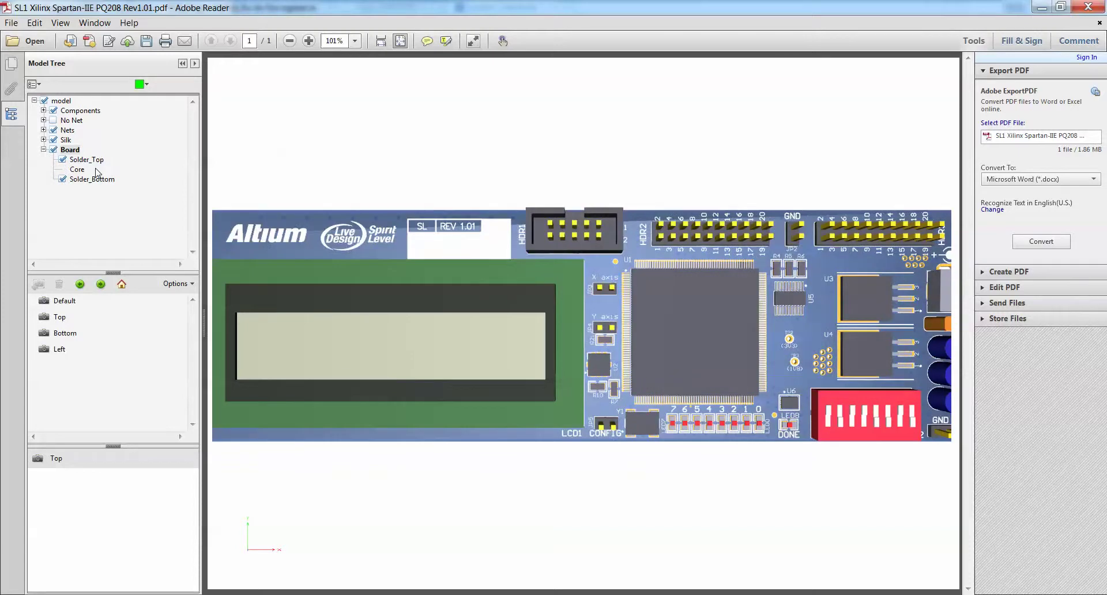
Collapse the Board layer list, turn on Show Cross Section, and return to the Default view.
{"action": "left_click", "coordinate": [43, 149]}
{"action": "left_click", "coordinate": [328, 62]}
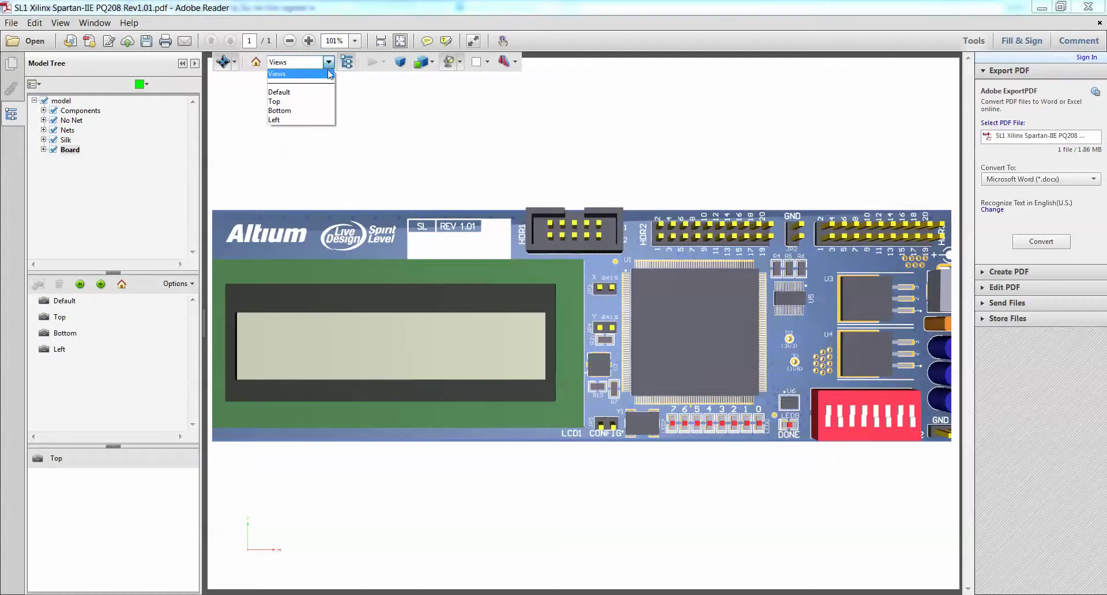
{"action": "left_click", "coordinate": [505, 61]}
{"action": "left_click", "coordinate": [515, 62]}
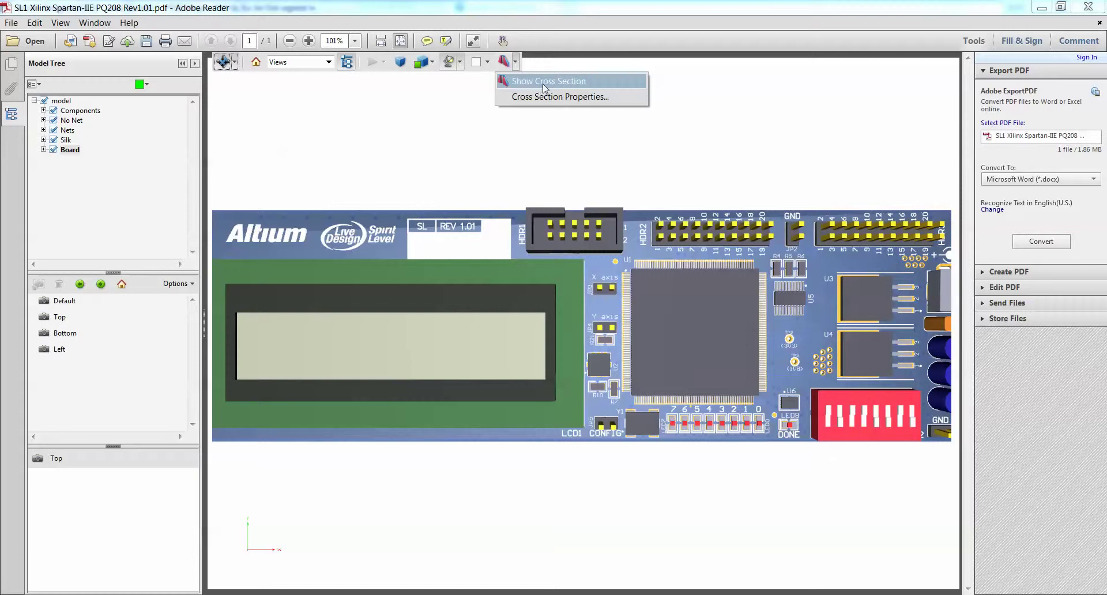
{"action": "left_click", "coordinate": [543, 84]}
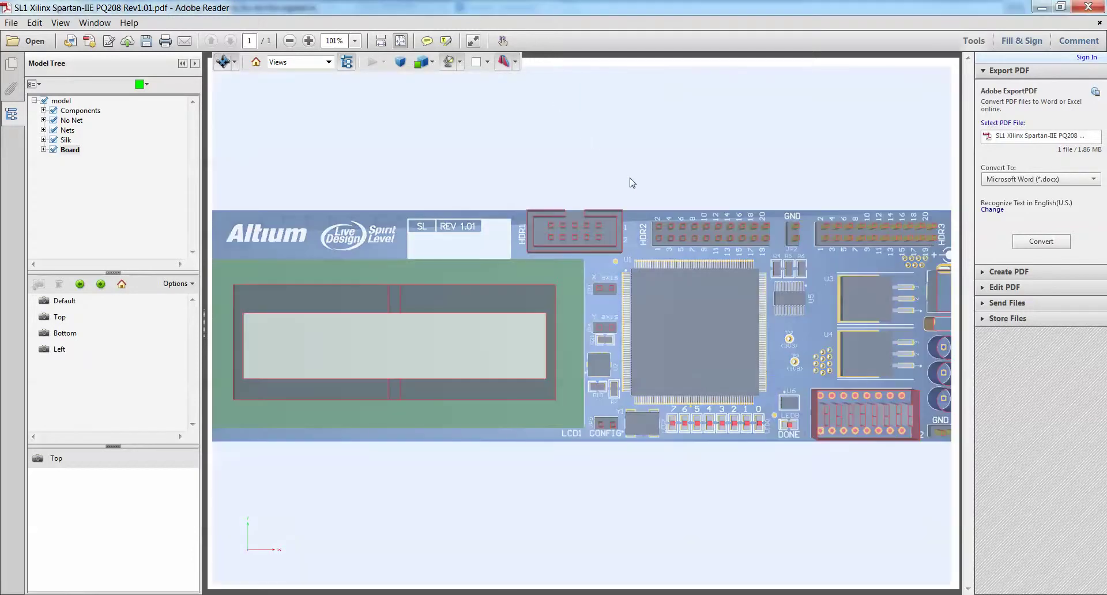
{"action": "left_click", "coordinate": [64, 301]}
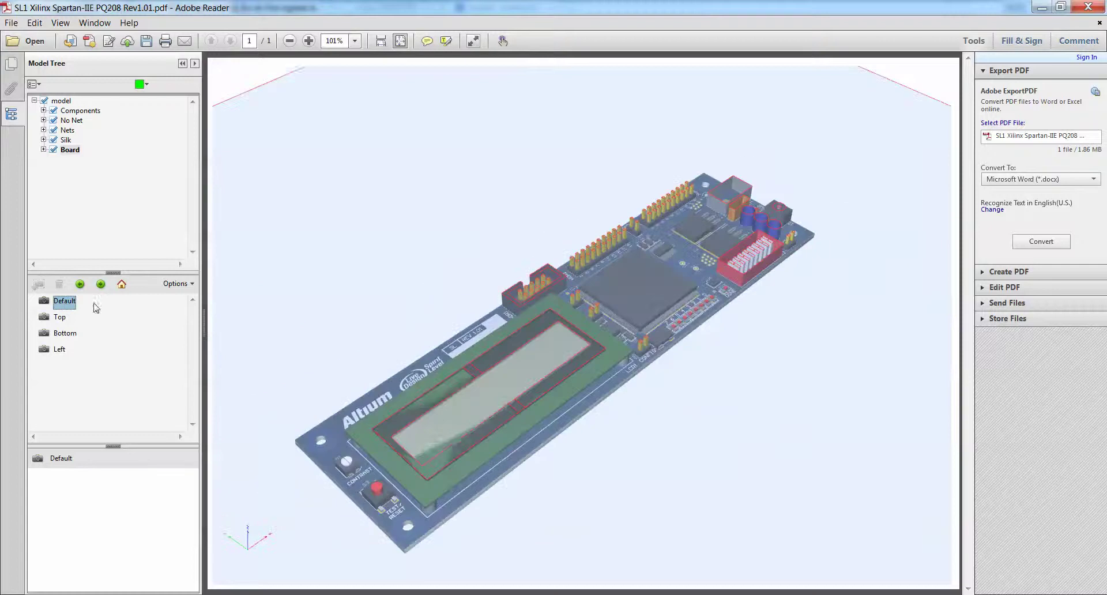
{"action": "left_click", "coordinate": [516, 61]}
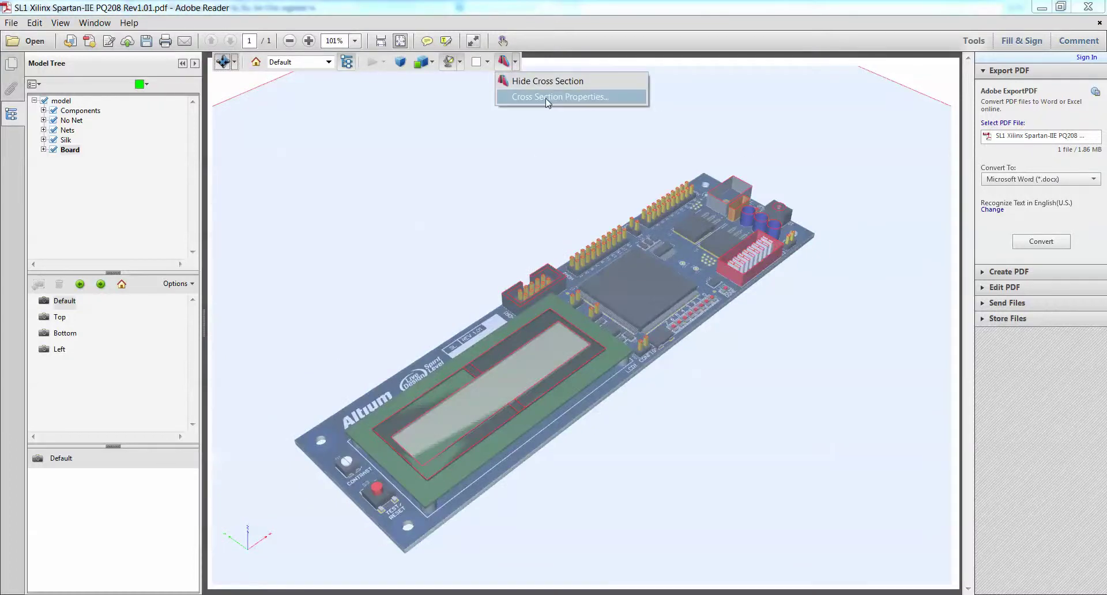
In Cross Section Properties, tilt the Z-axis cutting plane to -32° and -83° at 0% offset.
{"action": "left_click", "coordinate": [545, 97]}
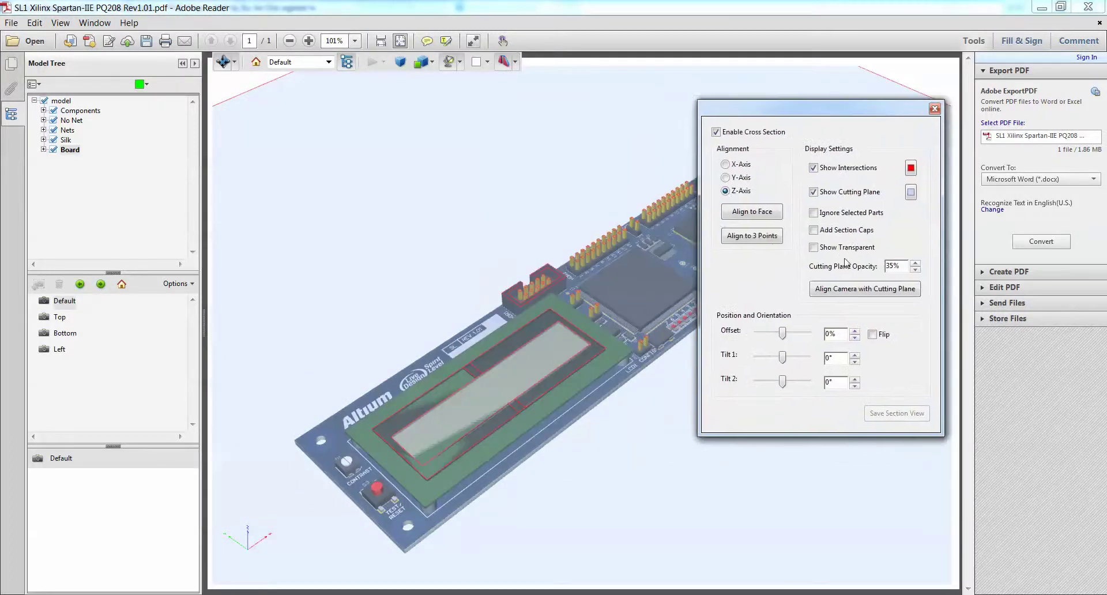
{"action": "left_click_drag", "start_coordinate": [787, 334], "coordinate": [773, 391]}
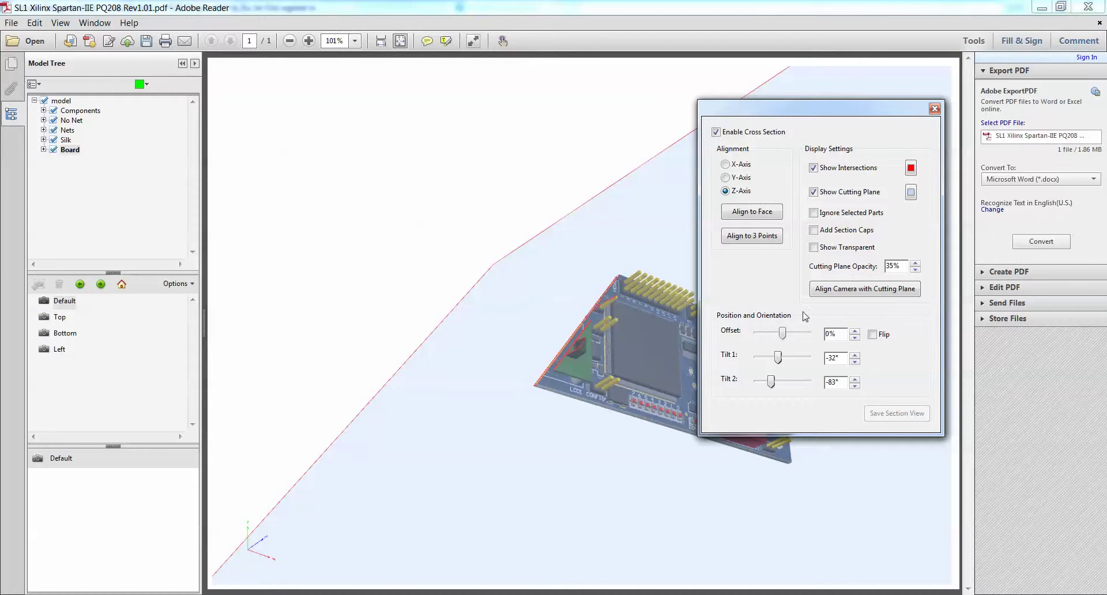
From the Default view, toggle Show Transparent and Flip, ending on the LCD side without transparency.
{"action": "left_click", "coordinate": [63, 301]}
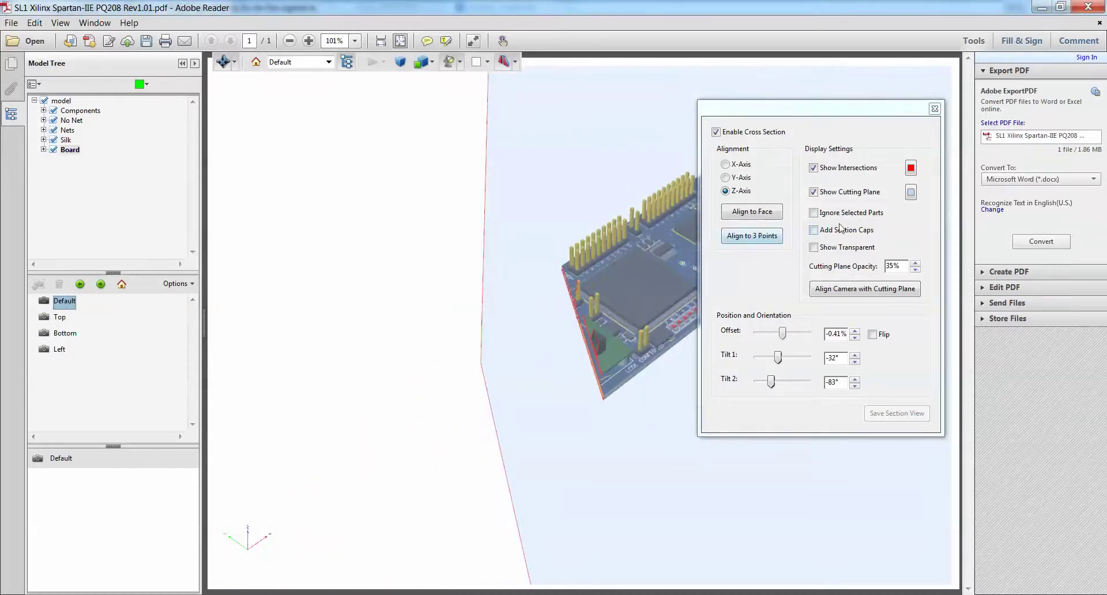
{"action": "left_click", "coordinate": [814, 248]}
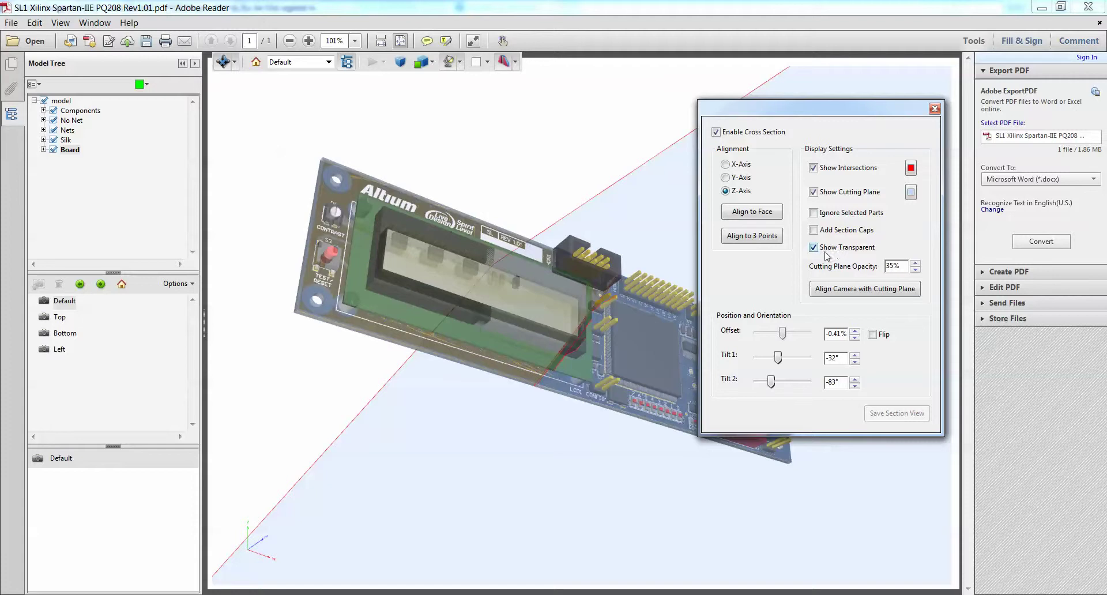
{"action": "left_click", "coordinate": [815, 248]}
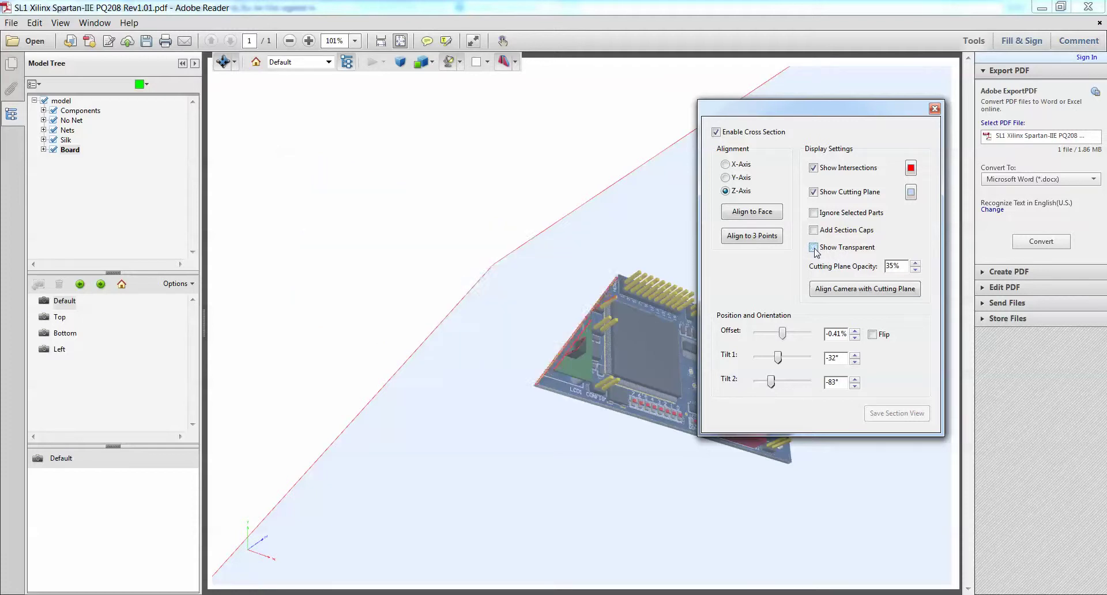
{"action": "left_click", "coordinate": [815, 248]}
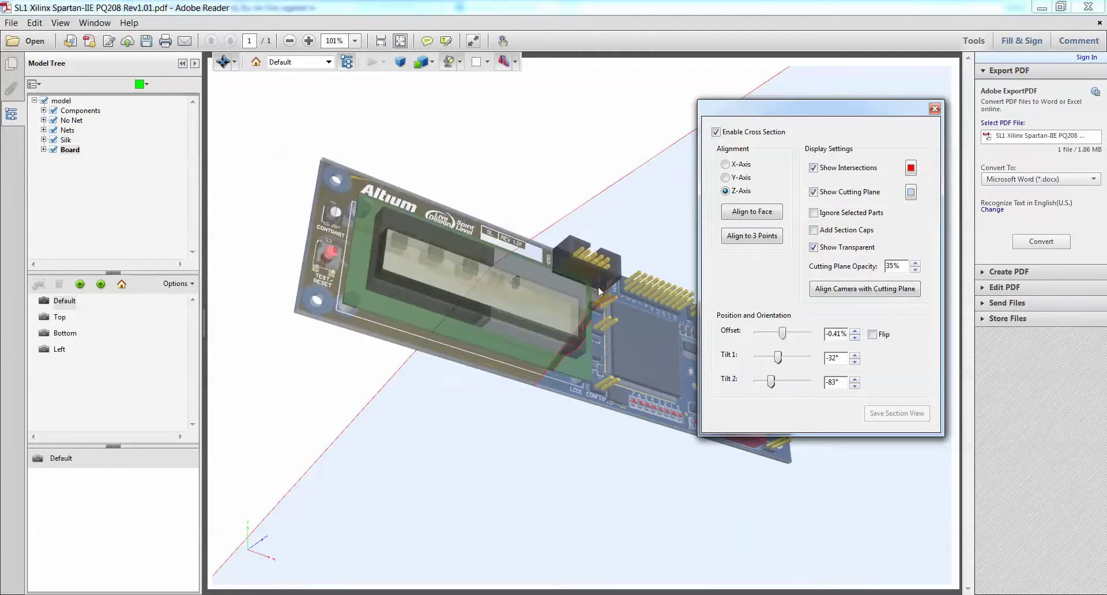
{"action": "left_click", "coordinate": [873, 335]}
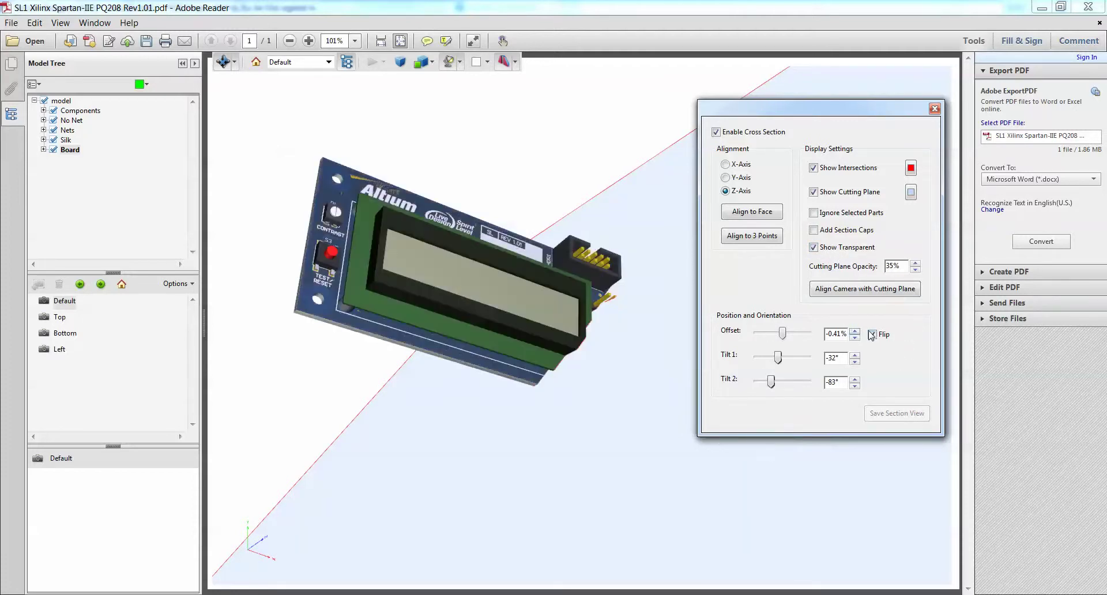
{"action": "left_click", "coordinate": [874, 335]}
{"action": "left_click", "coordinate": [873, 335]}
{"action": "left_click", "coordinate": [813, 247]}
Close Cross Section Properties, switch the cross section off, and rotate the whole board.
{"action": "left_click_drag", "start_coordinate": [444, 180], "coordinate": [621, 279]}
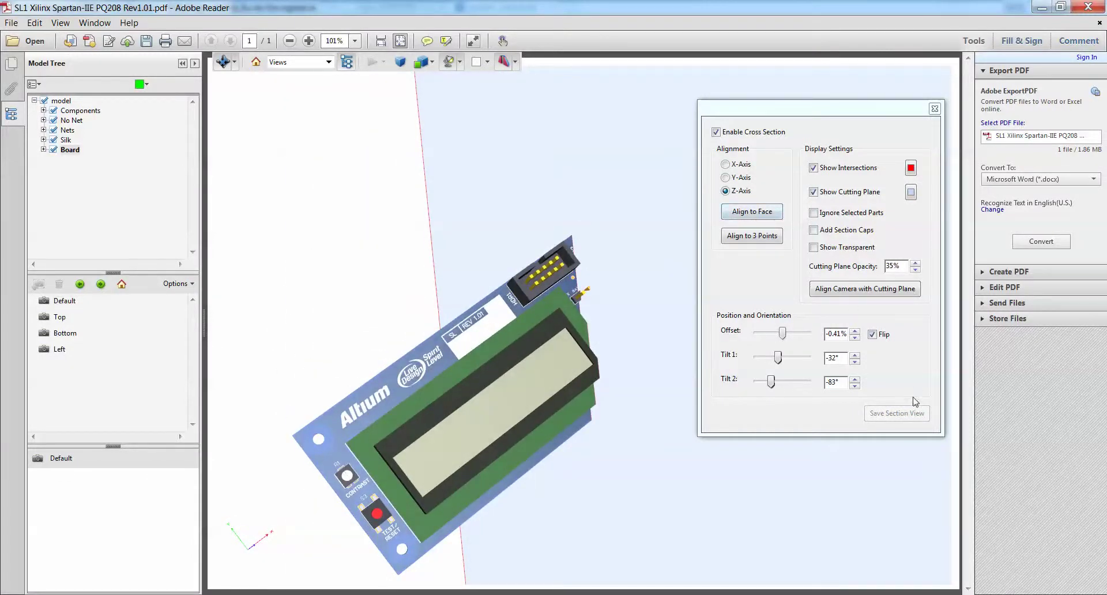
{"action": "left_click", "coordinate": [935, 109]}
{"action": "mouse_move", "coordinate": [369, 259]}
{"action": "left_mouse_down"}
{"action": "mouse_move", "coordinate": [448, 306]}
{"action": "mouse_move", "coordinate": [383, 249]}
{"action": "left_mouse_up"}
{"action": "left_click", "coordinate": [504, 62]}
{"action": "left_click_drag", "start_coordinate": [458, 165], "coordinate": [409, 284]}
{"action": "left_click_drag", "start_coordinate": [680, 433], "coordinate": [621, 365]}
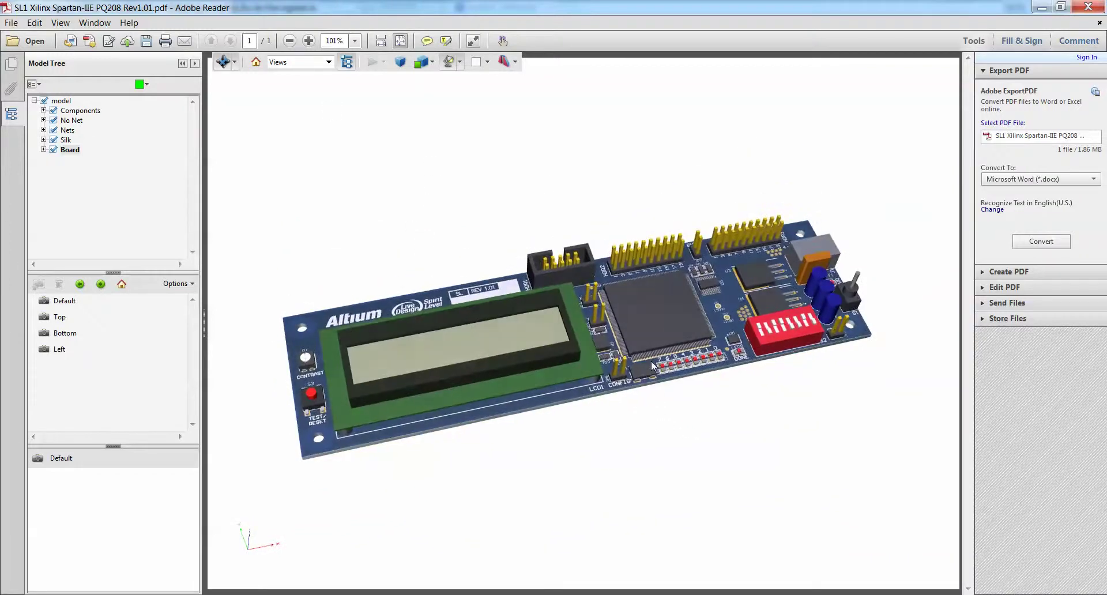
{"action": "left_click", "coordinate": [328, 61]}
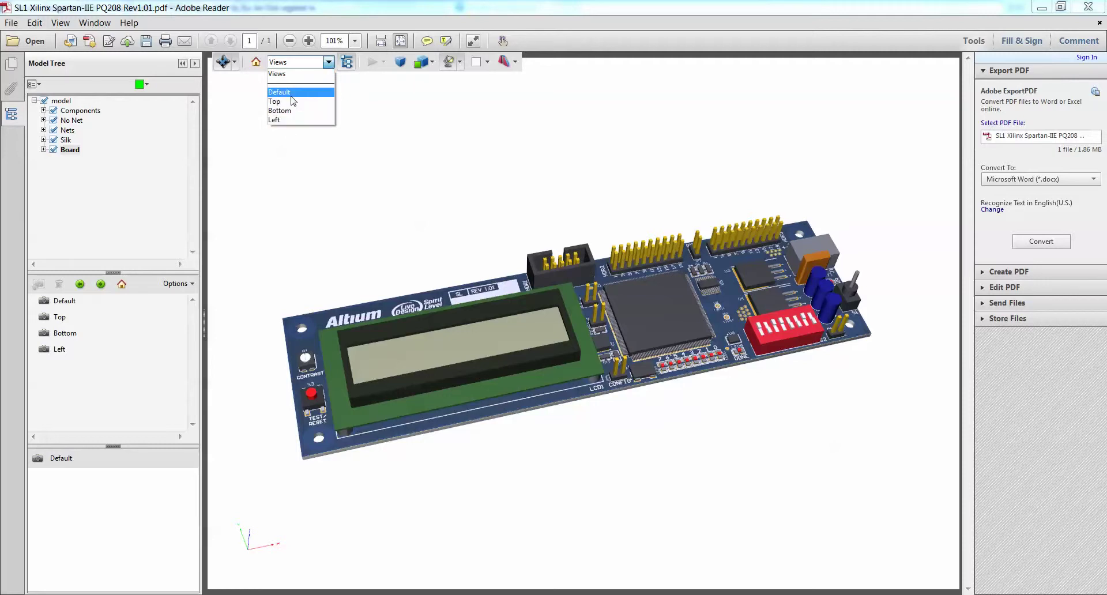
Restore the Default view and hide then reshow the Model Tree panel.
{"action": "left_click", "coordinate": [292, 95]}
{"action": "left_click", "coordinate": [346, 64]}
{"action": "left_click", "coordinate": [251, 62]}
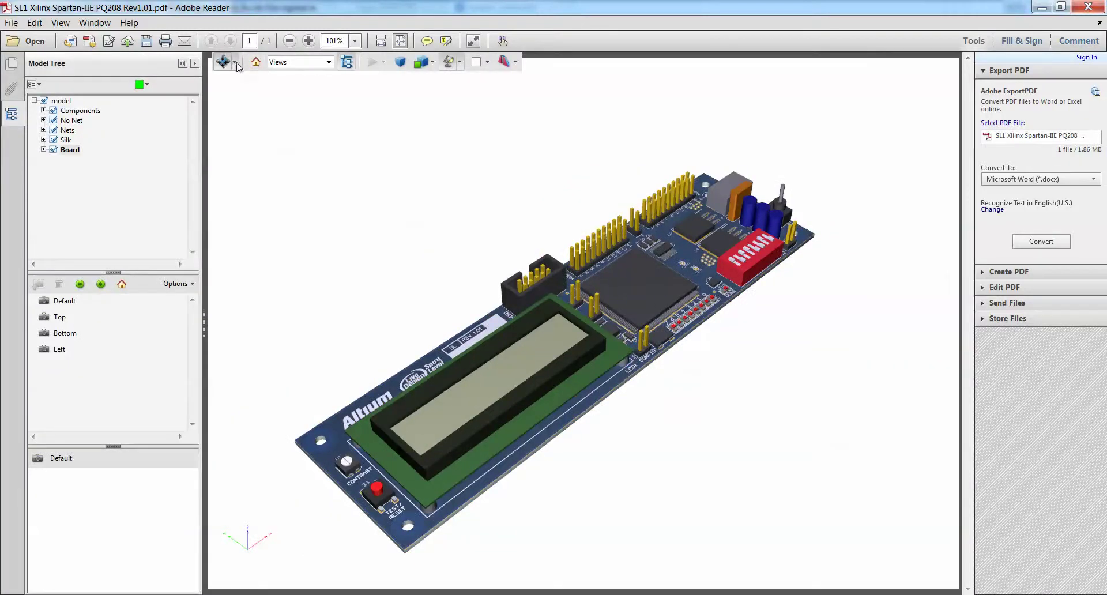
{"action": "left_click", "coordinate": [235, 61]}
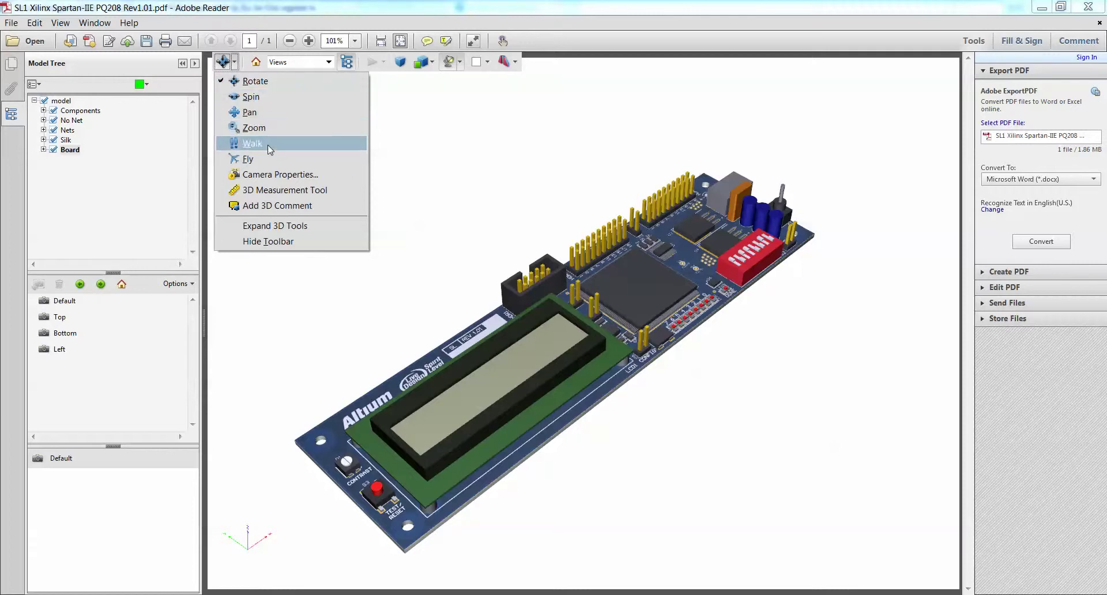
In Camera Properties, shift Camera X and Target X into a Custom view, then close the dialog.
{"action": "left_click", "coordinate": [301, 174]}
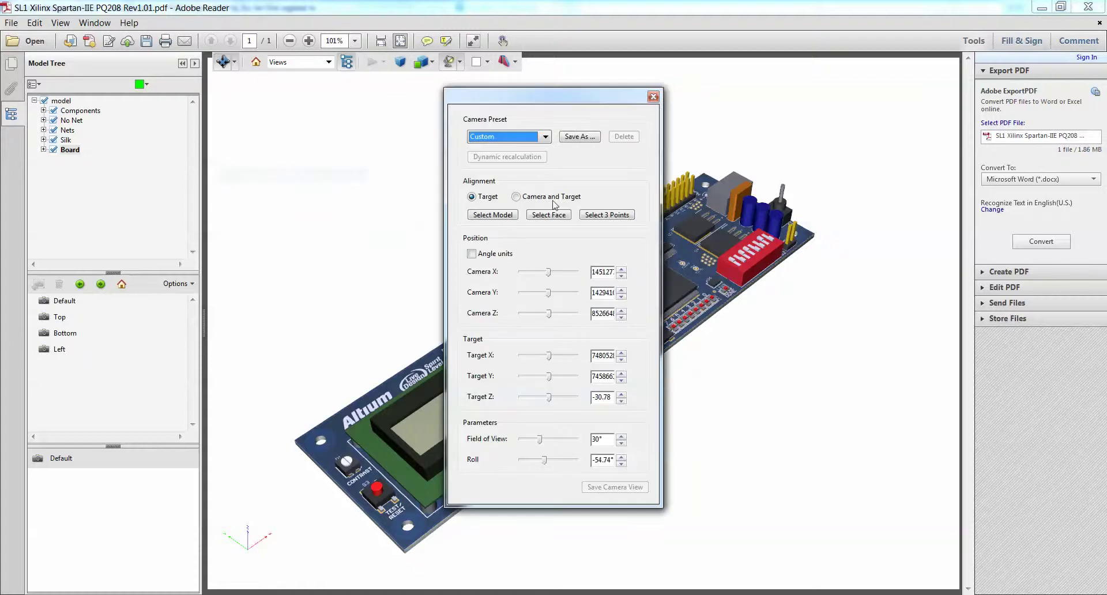
{"action": "left_click_drag", "start_coordinate": [589, 106], "coordinate": [855, 120]}
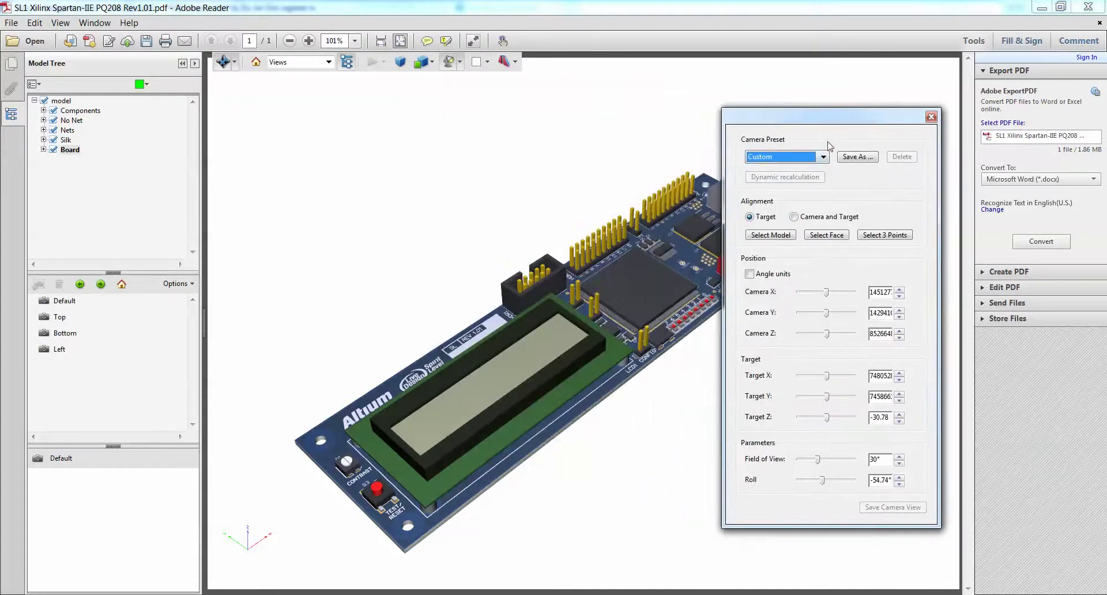
{"action": "mouse_move", "coordinate": [829, 295]}
{"action": "left_mouse_down"}
{"action": "mouse_move", "coordinate": [806, 297]}
{"action": "mouse_move", "coordinate": [831, 301]}
{"action": "left_mouse_up"}
{"action": "mouse_move", "coordinate": [827, 376]}
{"action": "left_mouse_down"}
{"action": "mouse_move", "coordinate": [818, 378]}
{"action": "mouse_move", "coordinate": [830, 385]}
{"action": "left_mouse_up"}
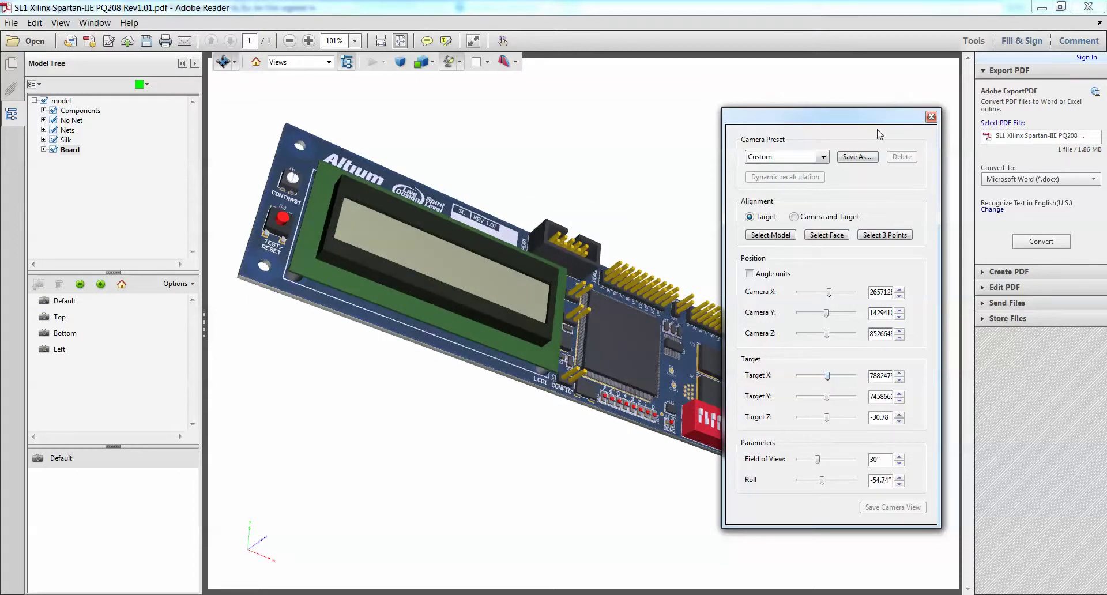
{"action": "left_click", "coordinate": [824, 158]}
{"action": "left_click", "coordinate": [824, 159]}
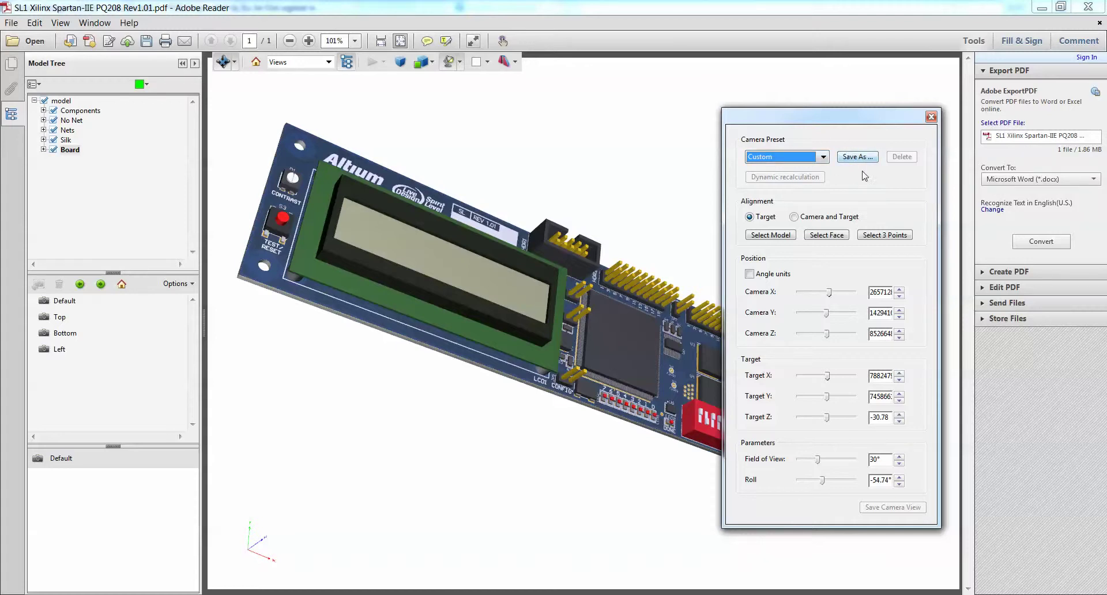
{"action": "left_click", "coordinate": [931, 117]}
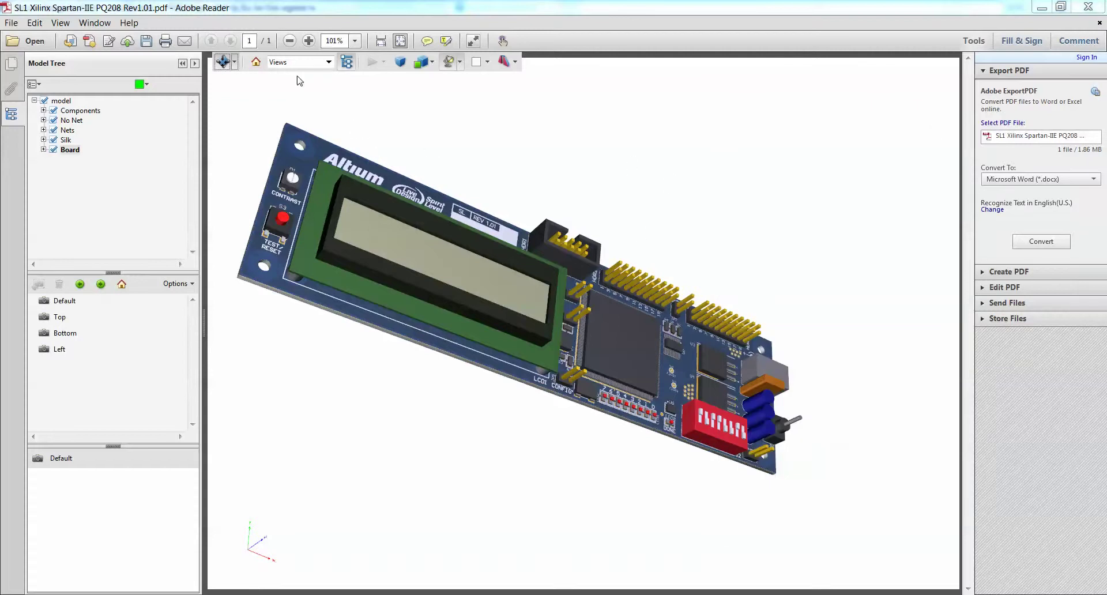
Restore the Default view, activate the 3D Measurement Tool, and dismiss its navigation tips.
{"action": "left_click", "coordinate": [64, 300]}
{"action": "left_click", "coordinate": [179, 284]}
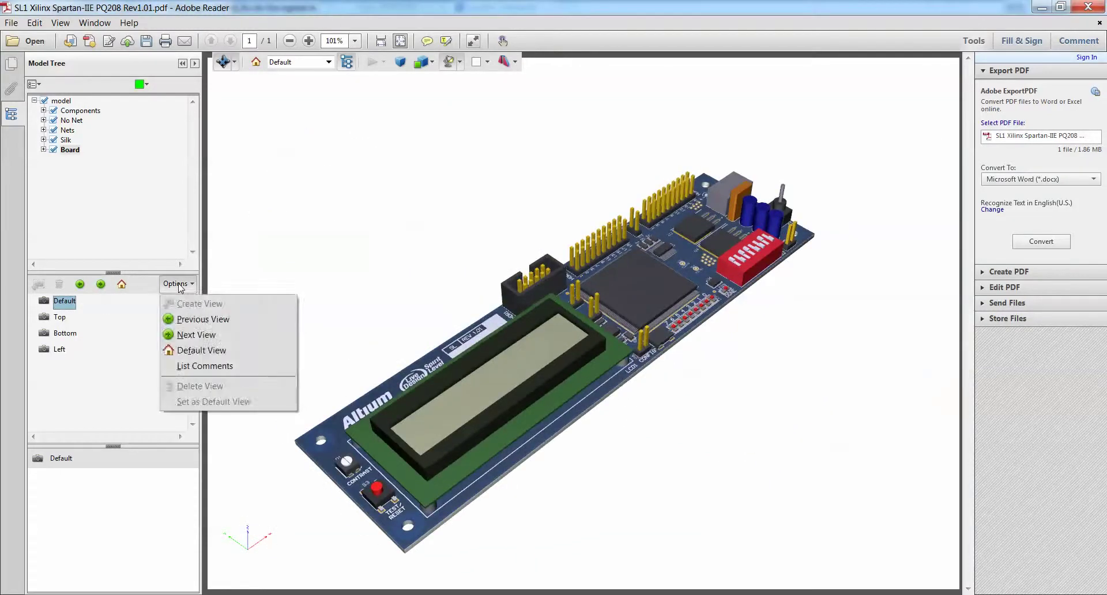
{"action": "left_click", "coordinate": [179, 283]}
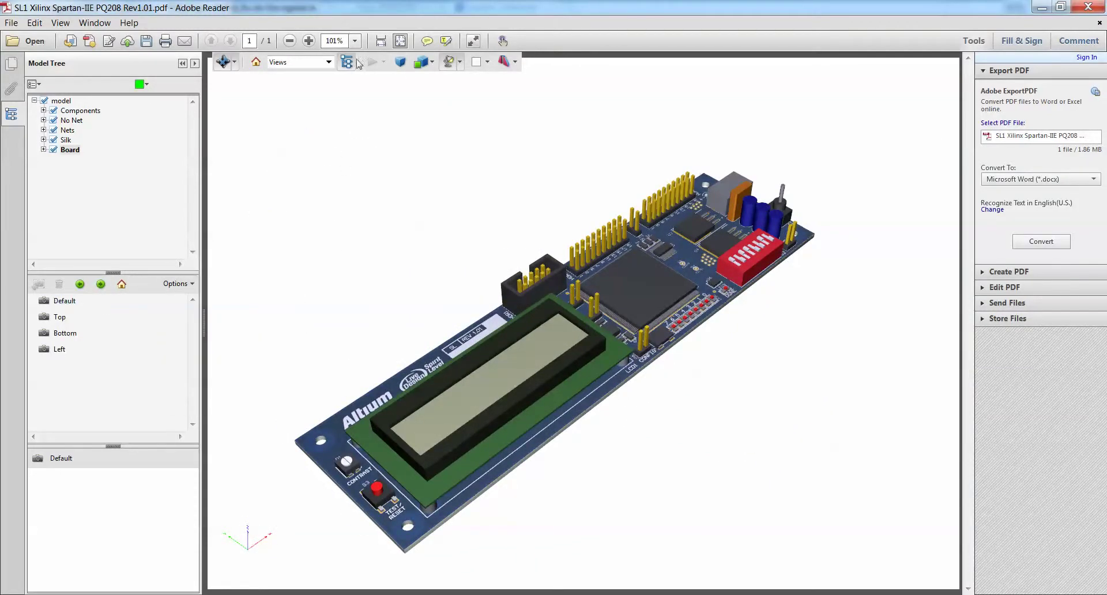
{"action": "left_click", "coordinate": [234, 62]}
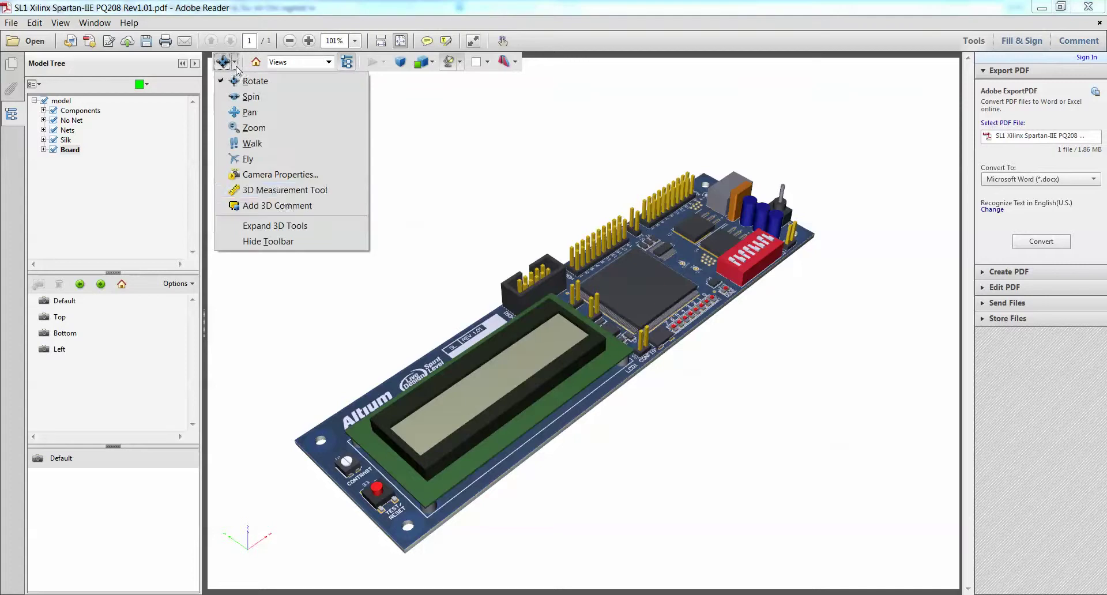
{"action": "left_click", "coordinate": [270, 192]}
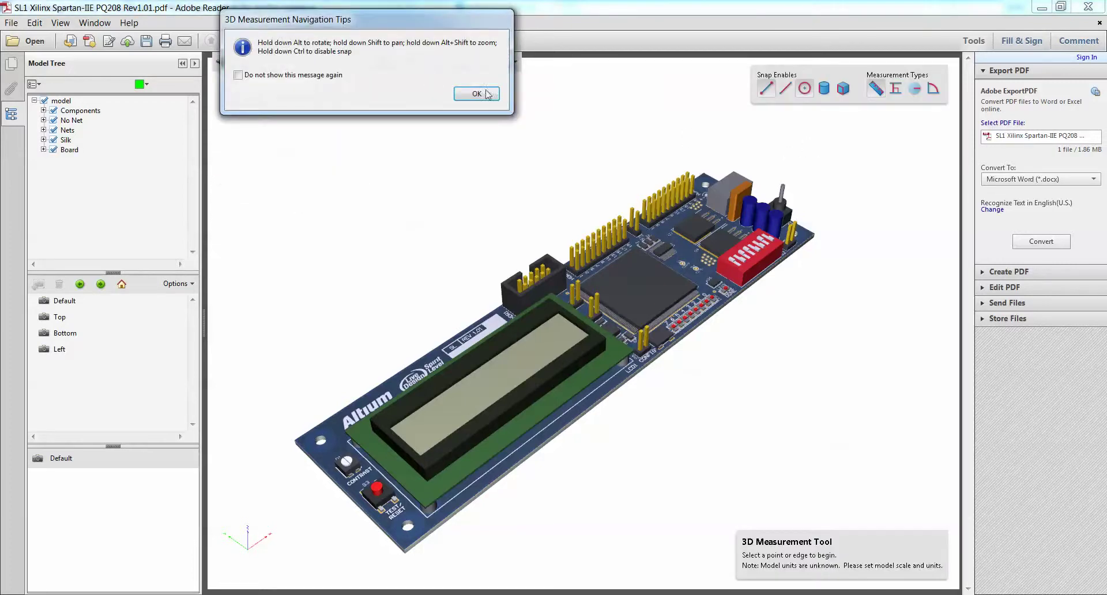
{"action": "left_click", "coordinate": [475, 93]}
{"action": "scroll", "coordinate": [497, 238], "scroll_direction": "down", "scroll_amount": 3}
{"action": "scroll", "coordinate": [497, 239], "scroll_direction": "up", "scroll_amount": 10}
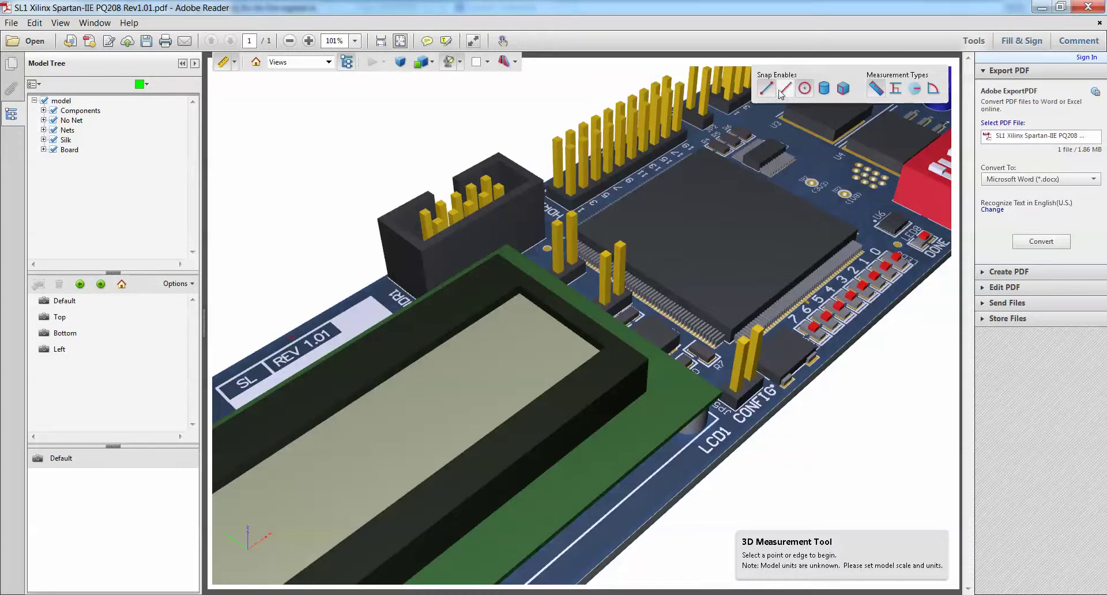
Measure from the JP5 corner to the header corner, placing the 14173224.0 model unit(s) label.
{"action": "left_click", "coordinate": [722, 391]}
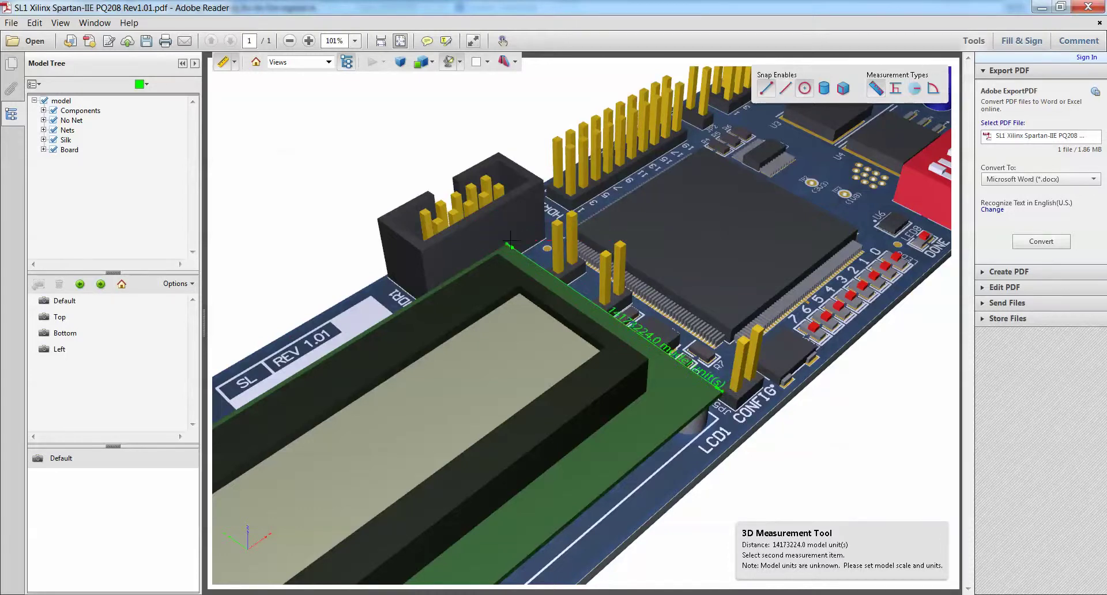
{"action": "left_click", "coordinate": [526, 231]}
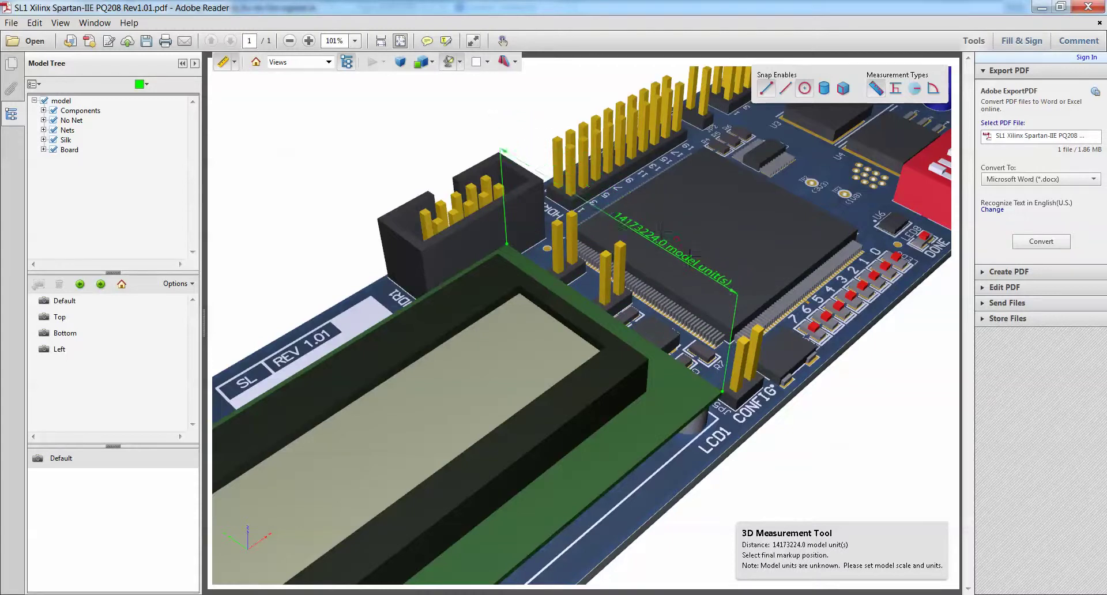
{"action": "left_click", "coordinate": [691, 255]}
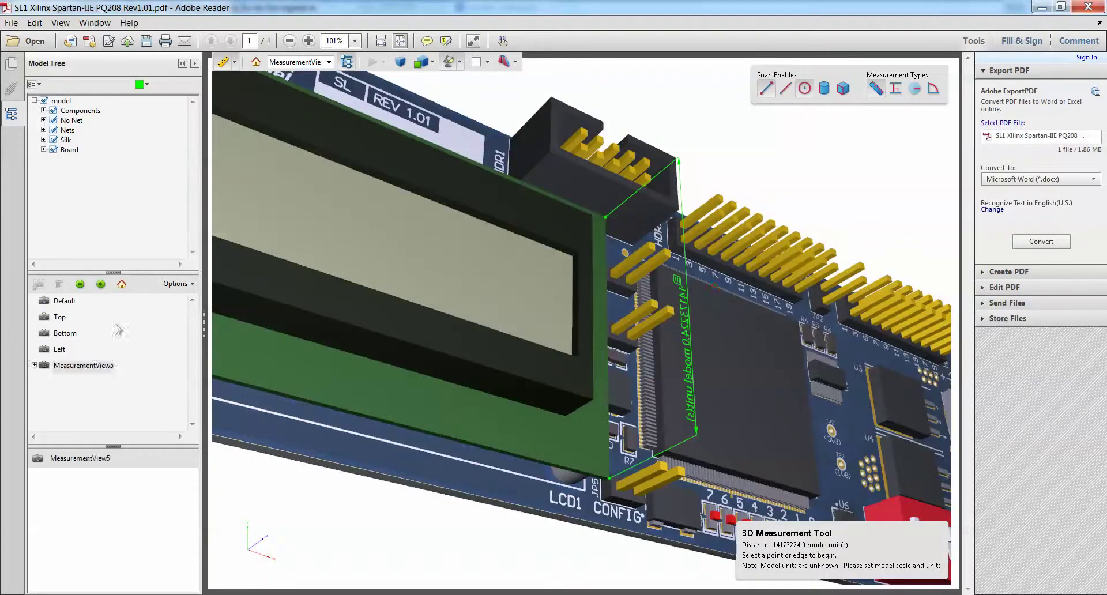
Restore the Default view and jump to Measurement1 under MeasurementView5.
{"action": "left_click", "coordinate": [65, 301]}
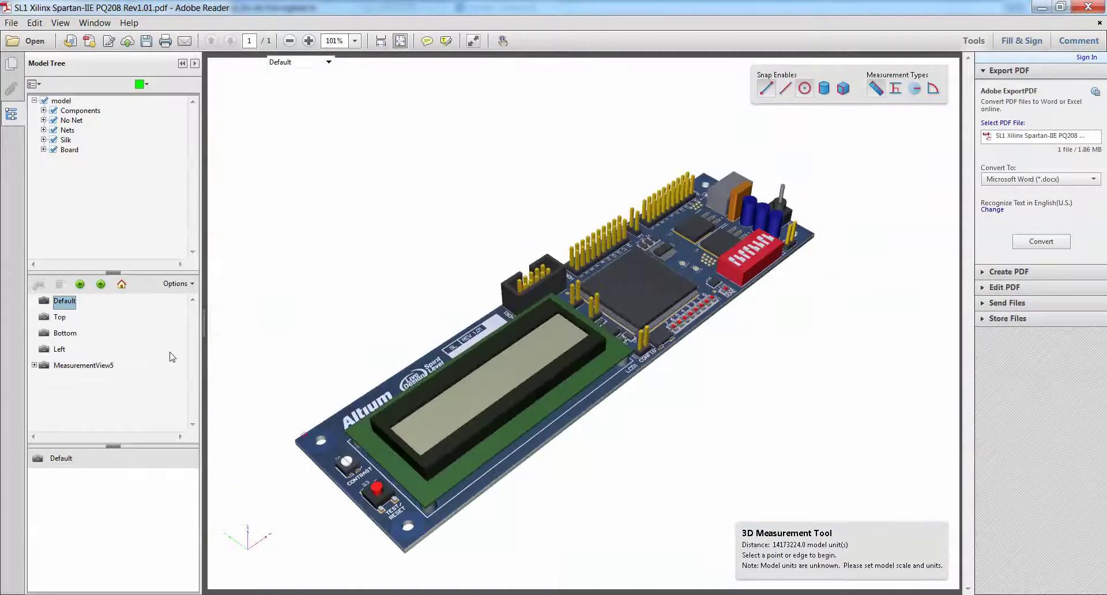
{"action": "left_click", "coordinate": [34, 366]}
{"action": "left_click", "coordinate": [82, 381]}
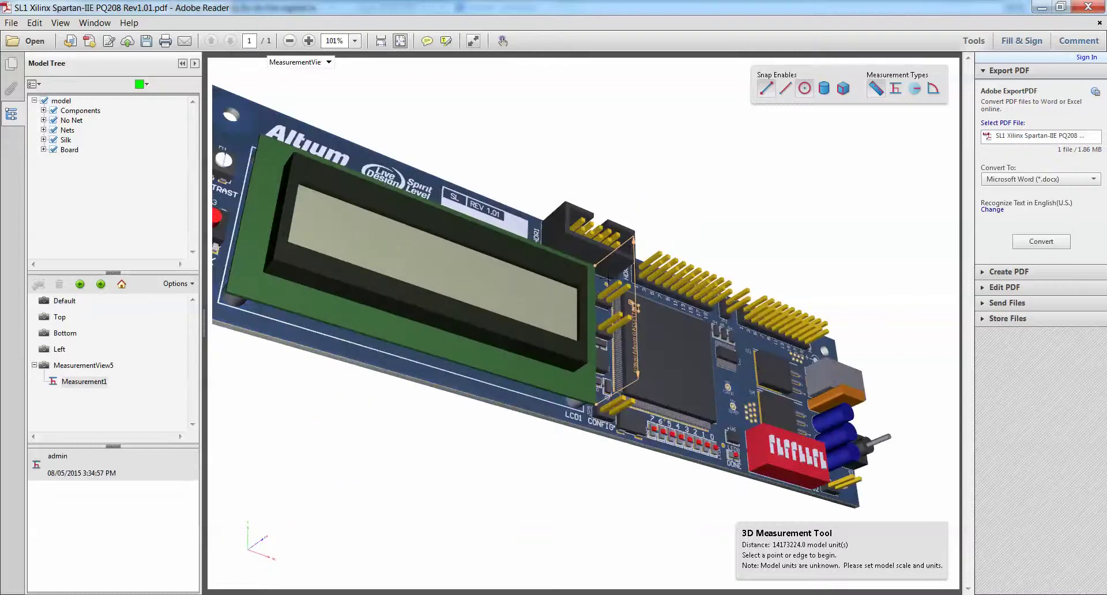
{"action": "scroll", "coordinate": [657, 314], "scroll_direction": "down", "scroll_amount": 2}
{"action": "scroll", "coordinate": [714, 332], "scroll_direction": "up", "scroll_amount": 6}
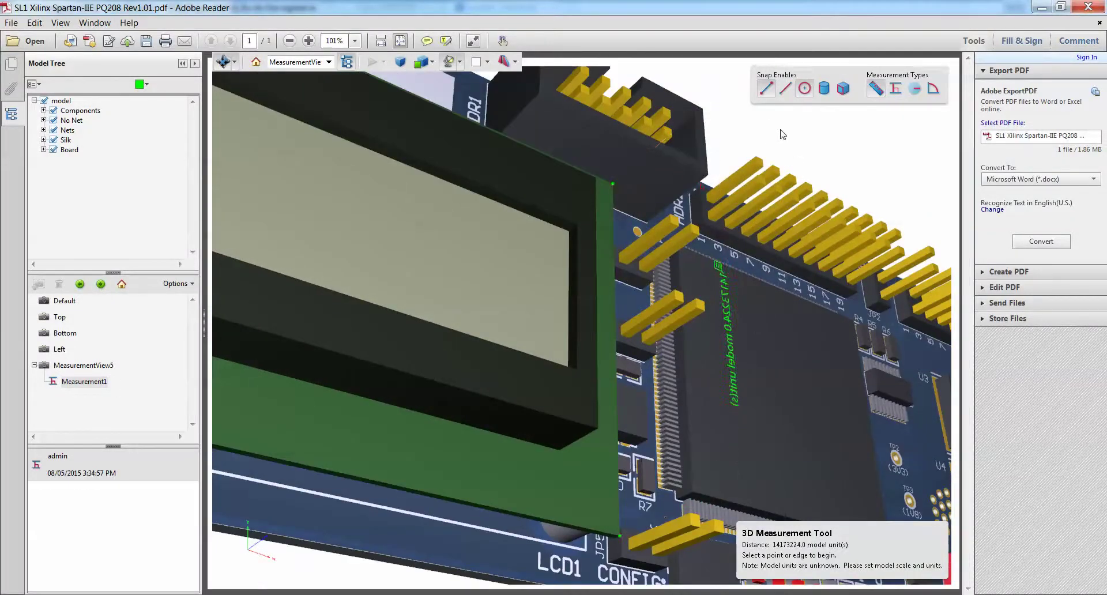
Leave the Measurement Tool with Esc, then rotate and zoom the board to inspect the label.
{"action": "key", "text": "Escape"}
{"action": "left_click_drag", "start_coordinate": [803, 140], "coordinate": [576, 270]}
{"action": "scroll", "coordinate": [573, 272], "scroll_direction": "up", "scroll_amount": 2}
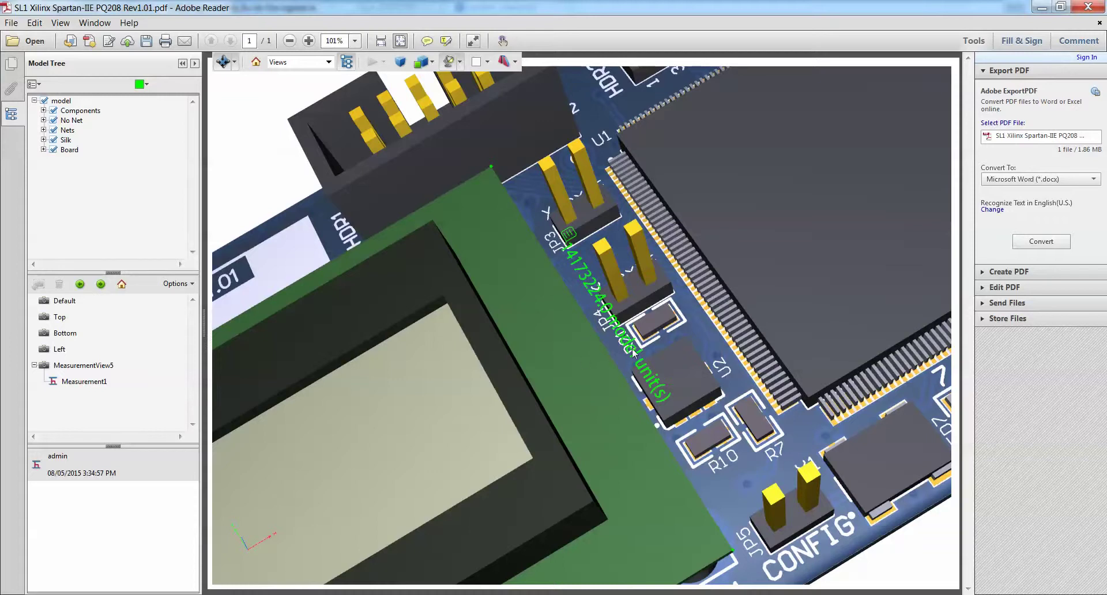
{"action": "left_click_drag", "start_coordinate": [390, 220], "coordinate": [306, 329]}
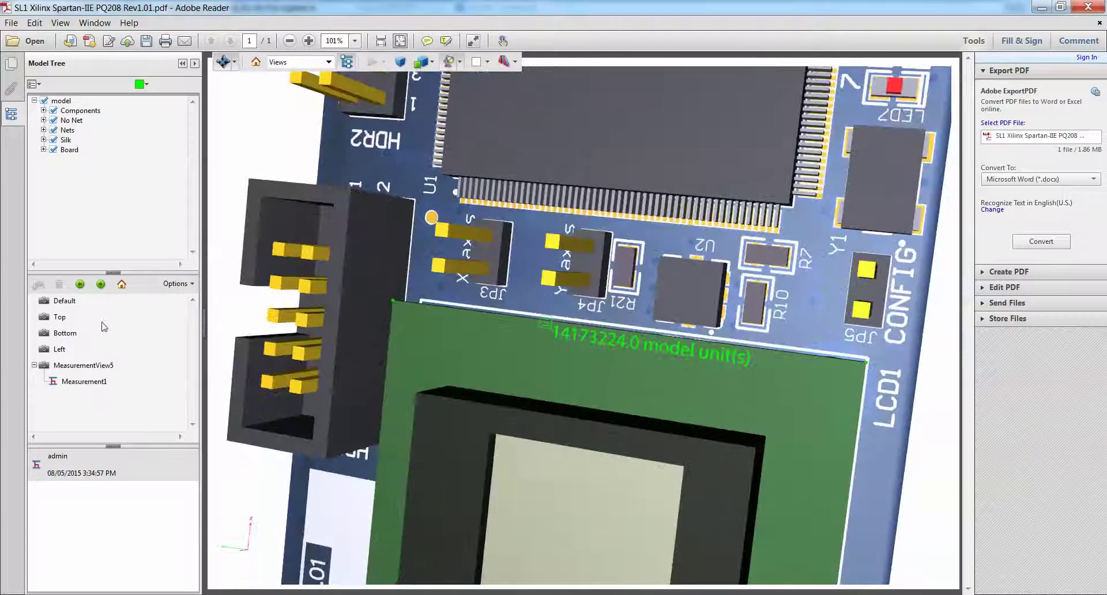
Jump to the saved Top view, then back to MeasurementView5, zooming in on the green label.
{"action": "left_click", "coordinate": [60, 317]}
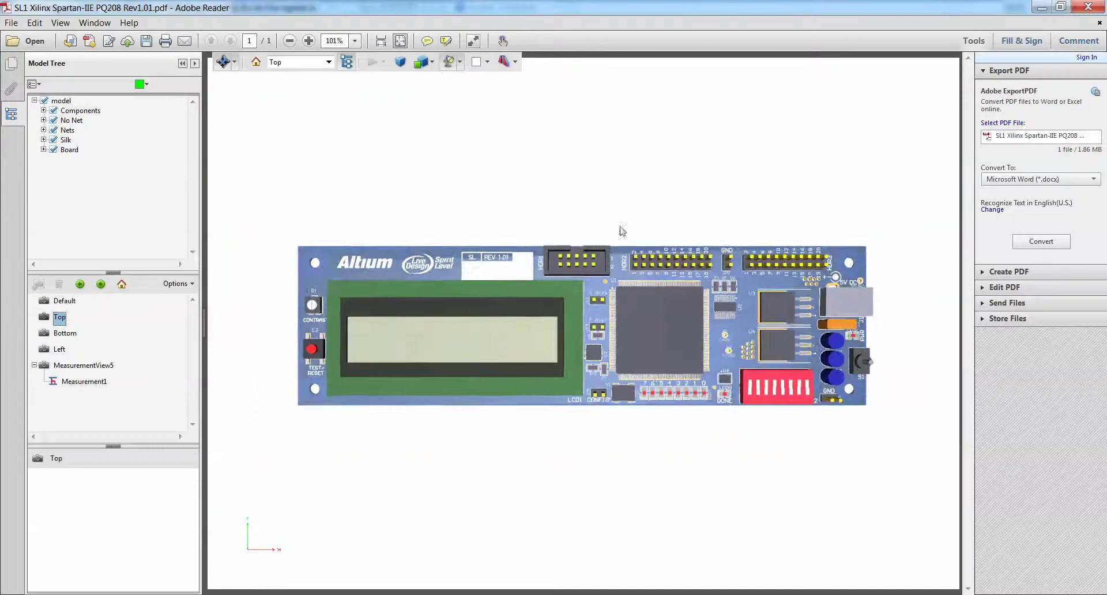
{"action": "scroll", "coordinate": [574, 321], "scroll_direction": "up", "scroll_amount": 5}
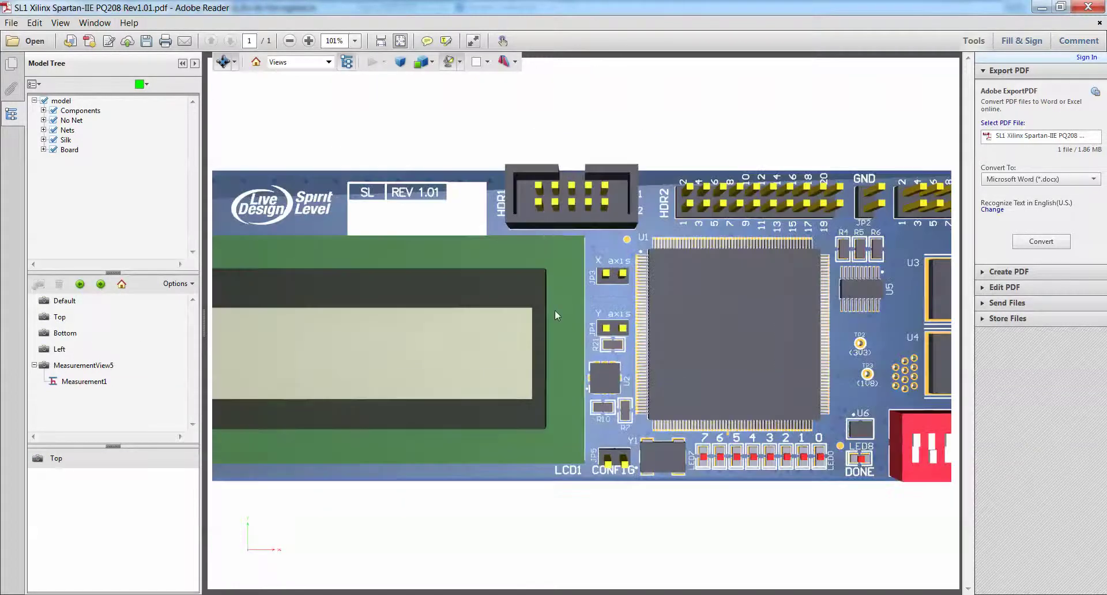
{"action": "left_click", "coordinate": [47, 369]}
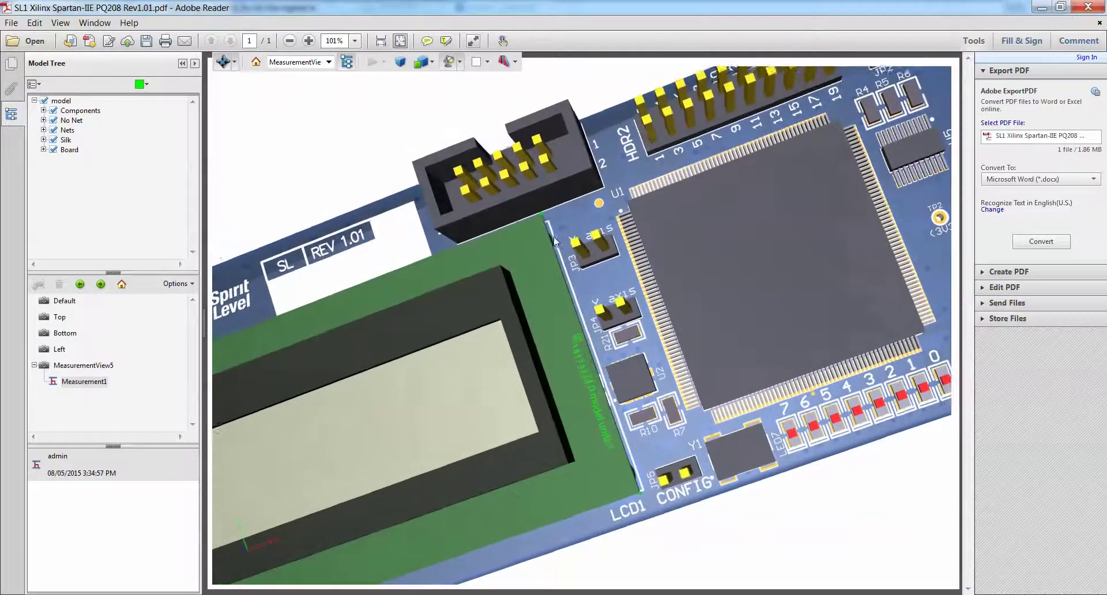
{"action": "scroll", "coordinate": [600, 375], "scroll_direction": "up", "scroll_amount": 5}
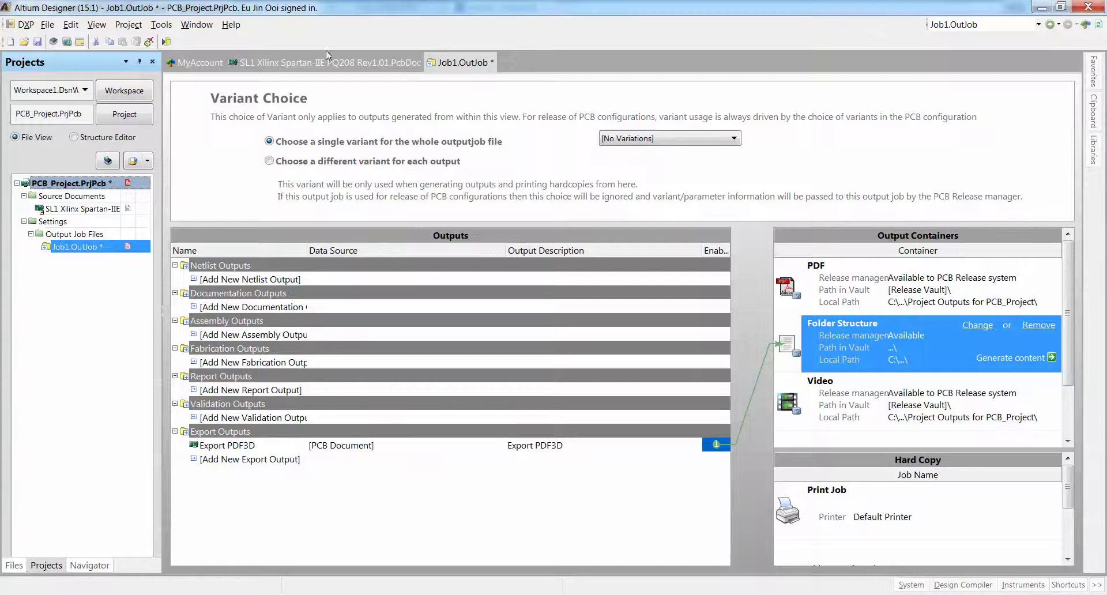
In the PcbDoc, use Reports > Measure Distance beside the LCD, giving 35.9mm.
{"action": "left_click", "coordinate": [326, 62]}
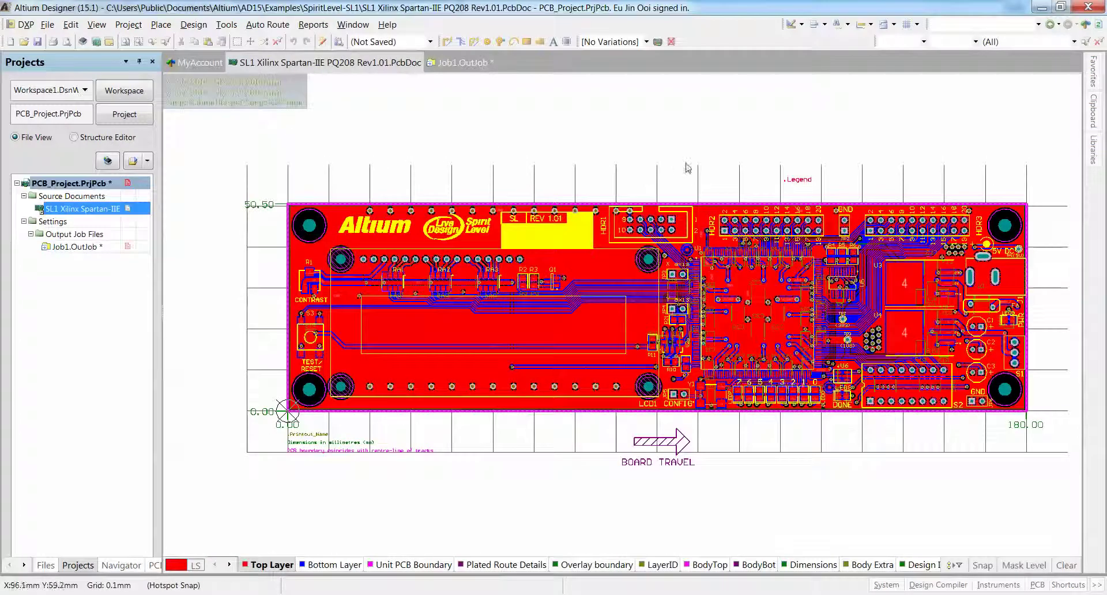
{"action": "scroll", "coordinate": [664, 268], "scroll_direction": "up", "scroll_amount": 5, "text": "ctrl"}
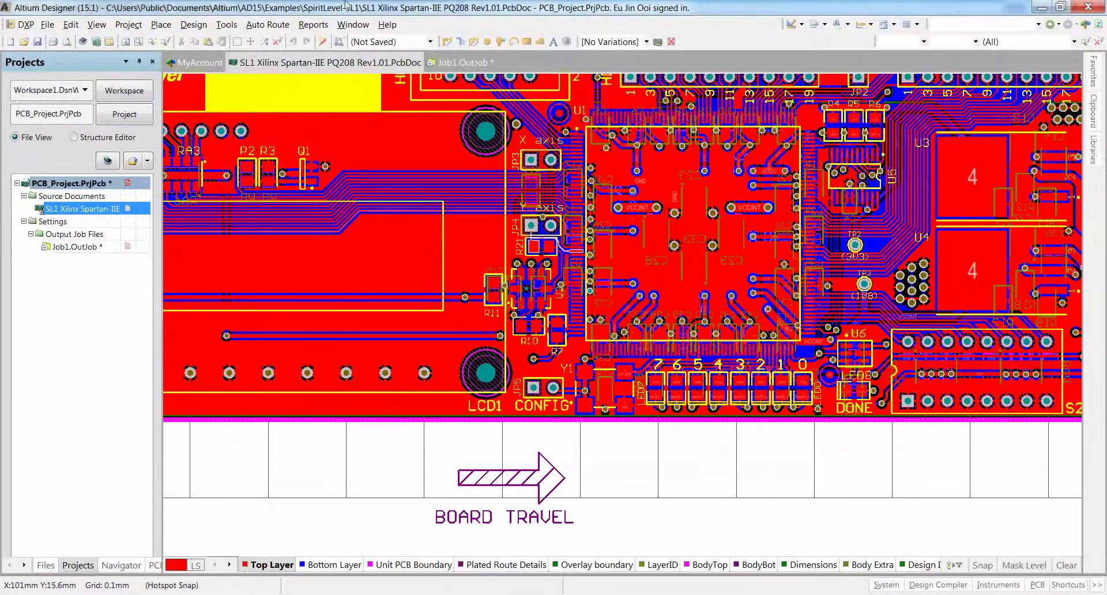
{"action": "left_click", "coordinate": [313, 25]}
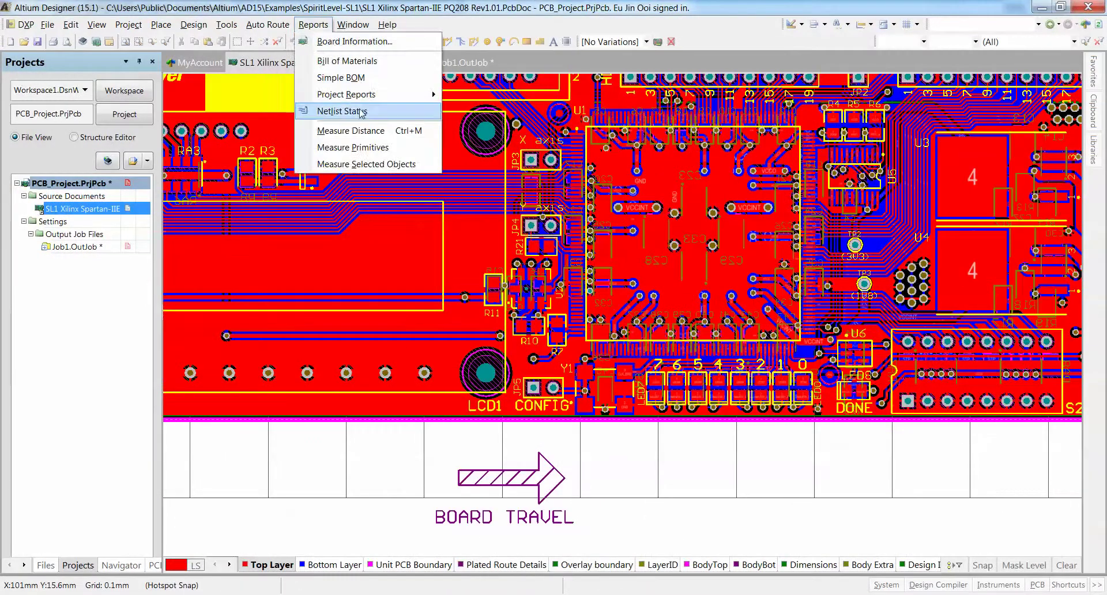
{"action": "left_click", "coordinate": [360, 130]}
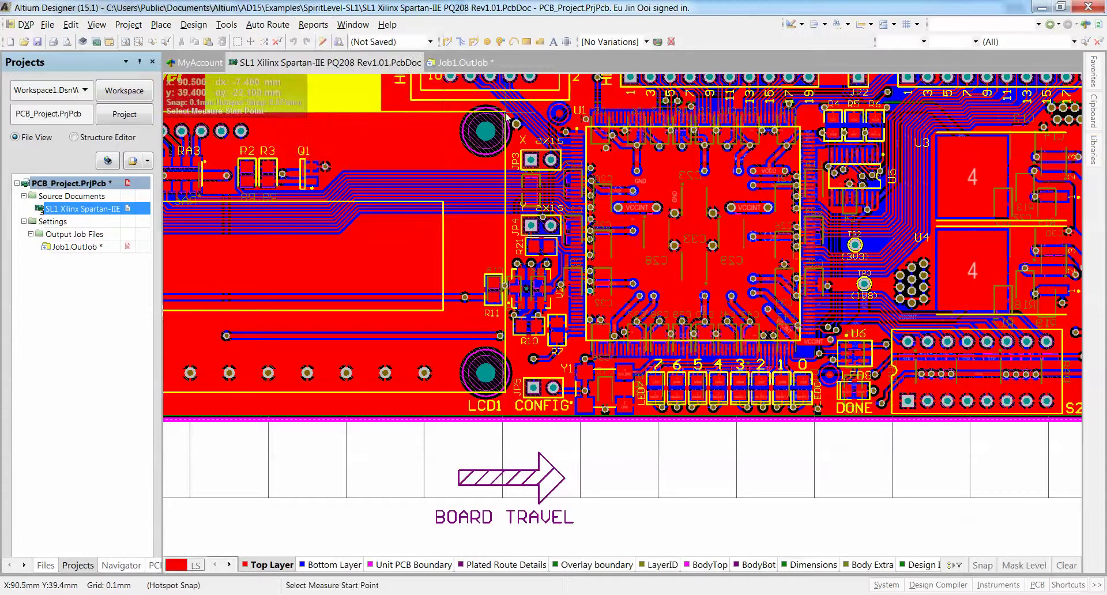
{"action": "left_click", "coordinate": [508, 112]}
{"action": "left_click", "coordinate": [507, 417]}
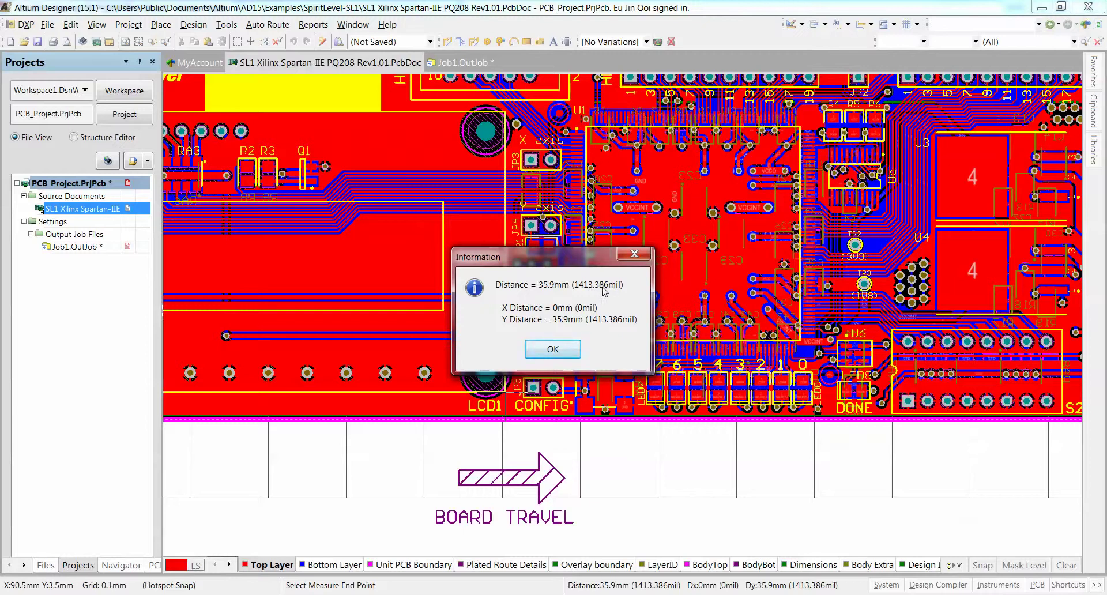
{"action": "left_click", "coordinate": [553, 349]}
{"action": "scroll", "coordinate": [363, 524], "scroll_direction": "down", "scroll_amount": 5}
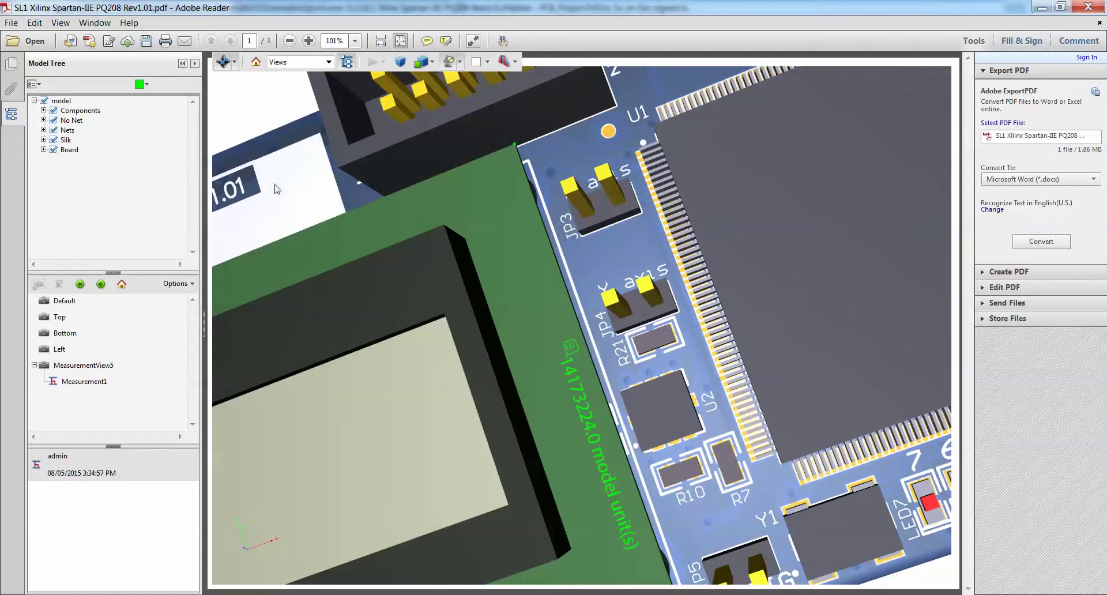
Zoom out and render the board as Wireframe, tilting it to inspect.
{"action": "scroll", "coordinate": [451, 305], "scroll_direction": "up", "scroll_amount": 2}
{"action": "scroll", "coordinate": [449, 301], "scroll_direction": "down", "scroll_amount": 5}
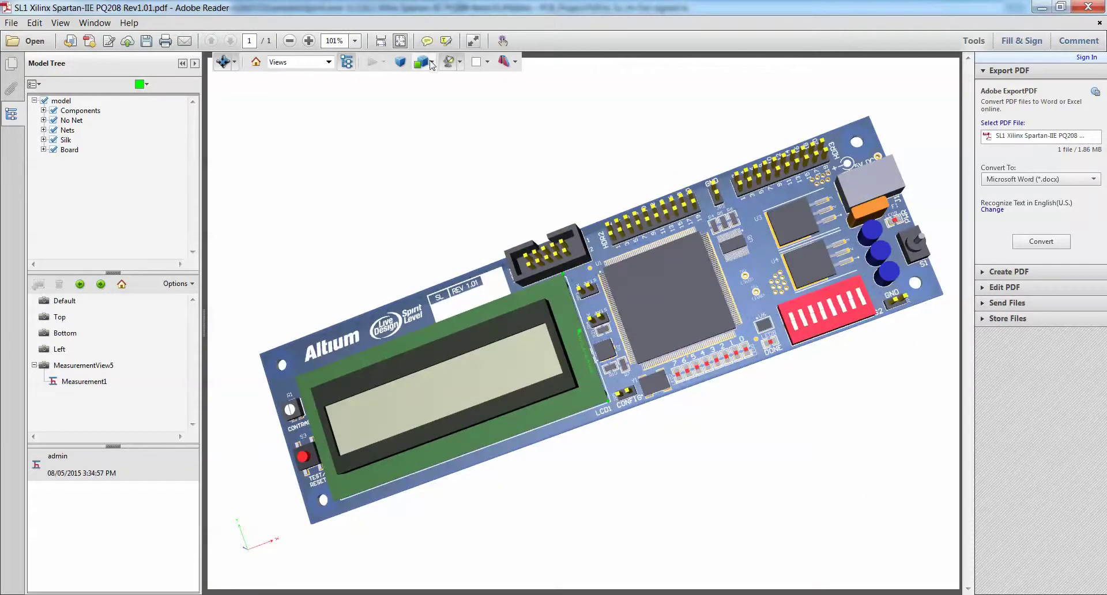
{"action": "left_click", "coordinate": [427, 62]}
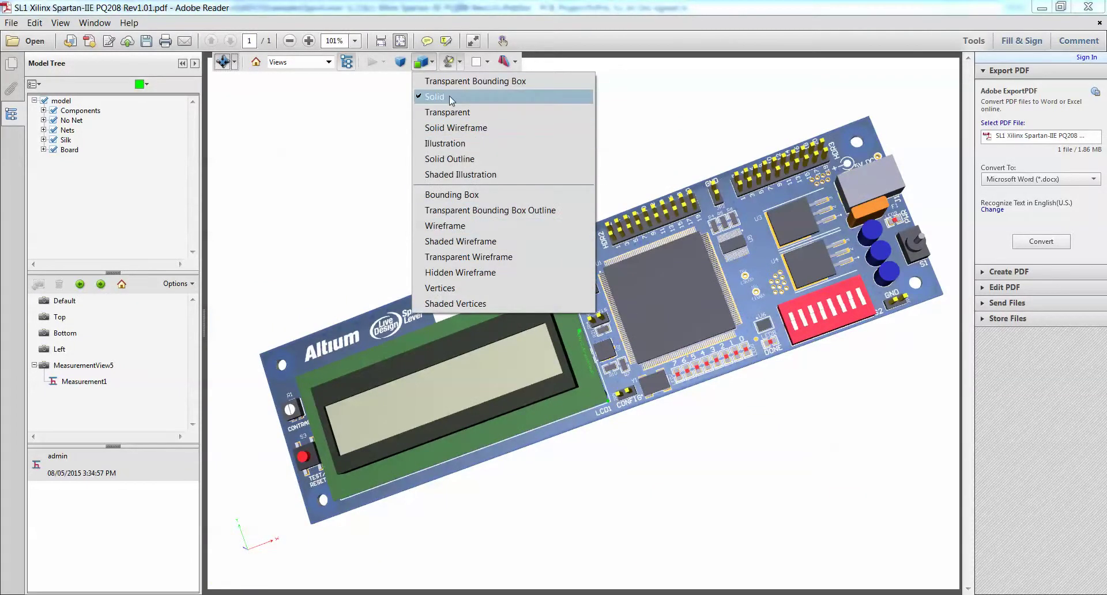
{"action": "left_click", "coordinate": [447, 225]}
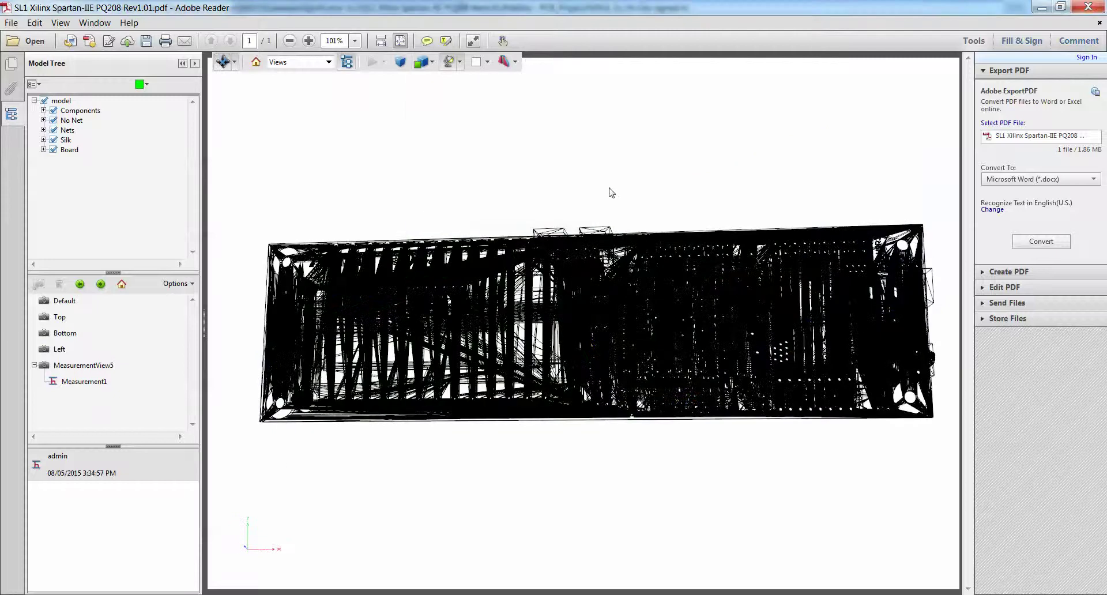
{"action": "left_click_drag", "start_coordinate": [613, 191], "coordinate": [623, 172]}
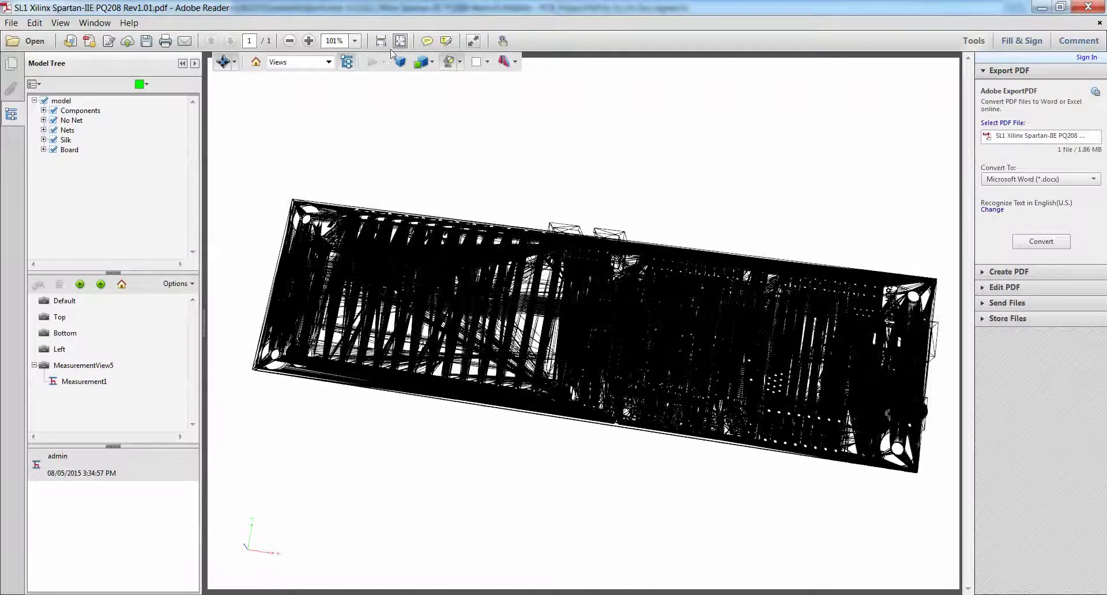
Cycle through Solid Outline and Wireframe render modes, ending back on Solid.
{"action": "left_click", "coordinate": [432, 62]}
{"action": "left_click", "coordinate": [450, 159]}
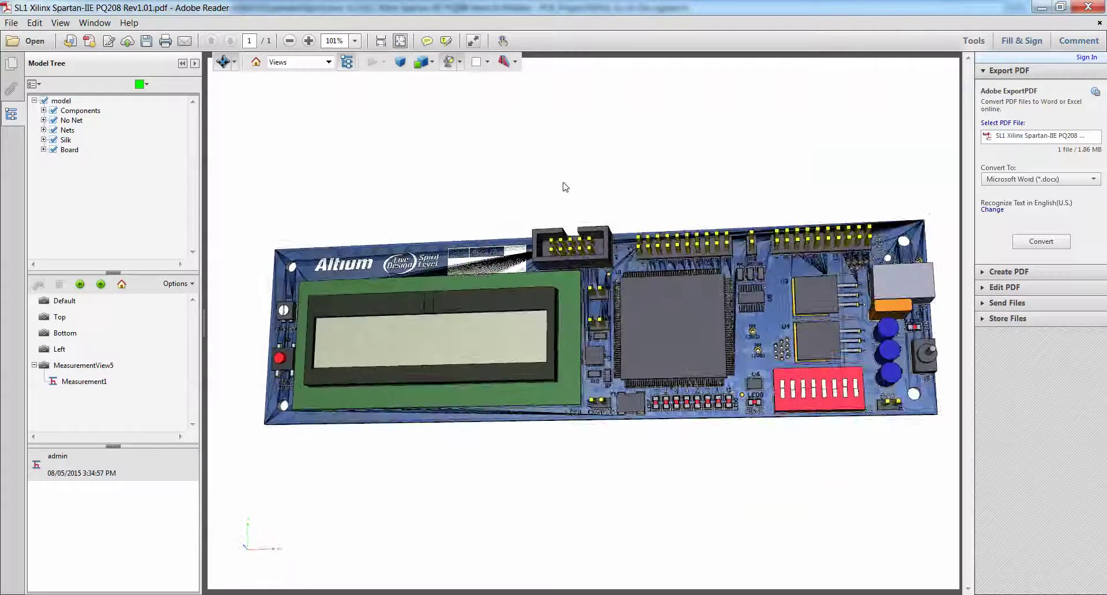
{"action": "left_click_drag", "start_coordinate": [563, 185], "coordinate": [412, 80]}
{"action": "left_click", "coordinate": [431, 62]}
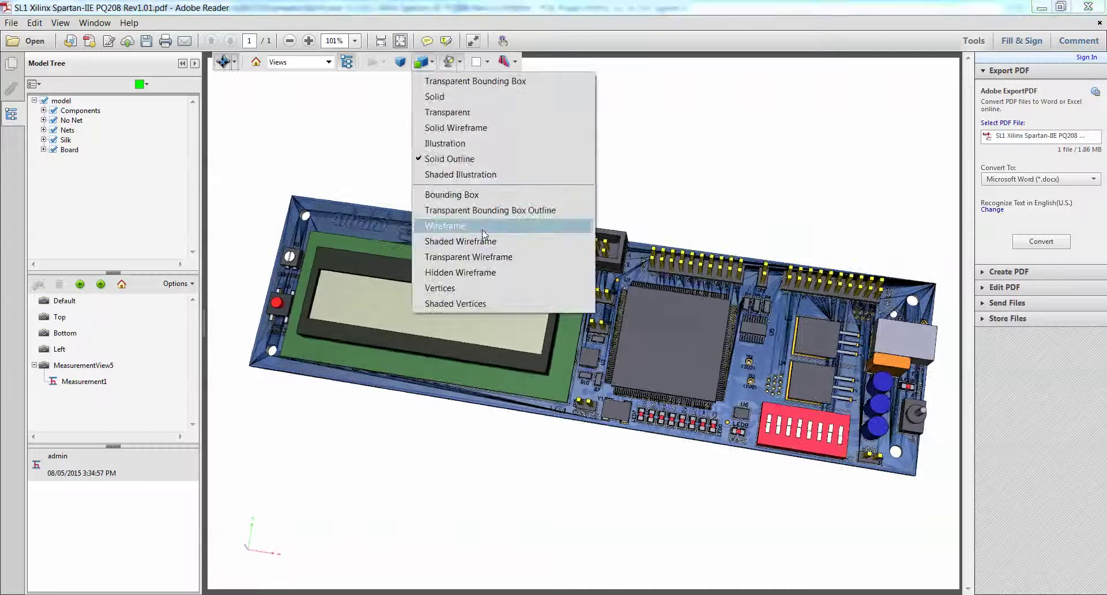
{"action": "left_click", "coordinate": [467, 199]}
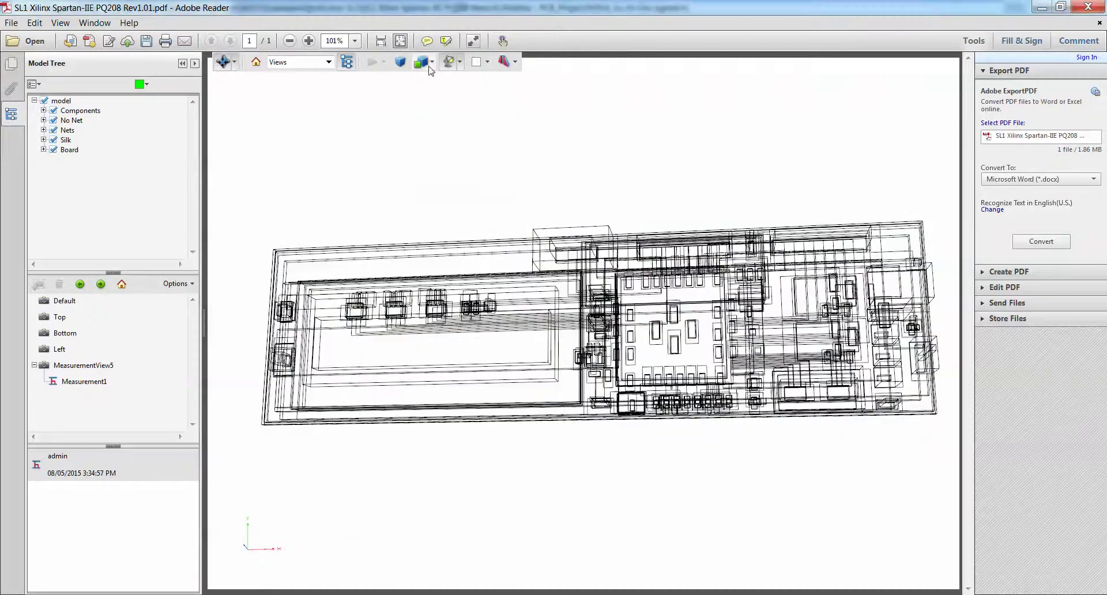
{"action": "left_click", "coordinate": [431, 61]}
{"action": "left_click", "coordinate": [449, 98]}
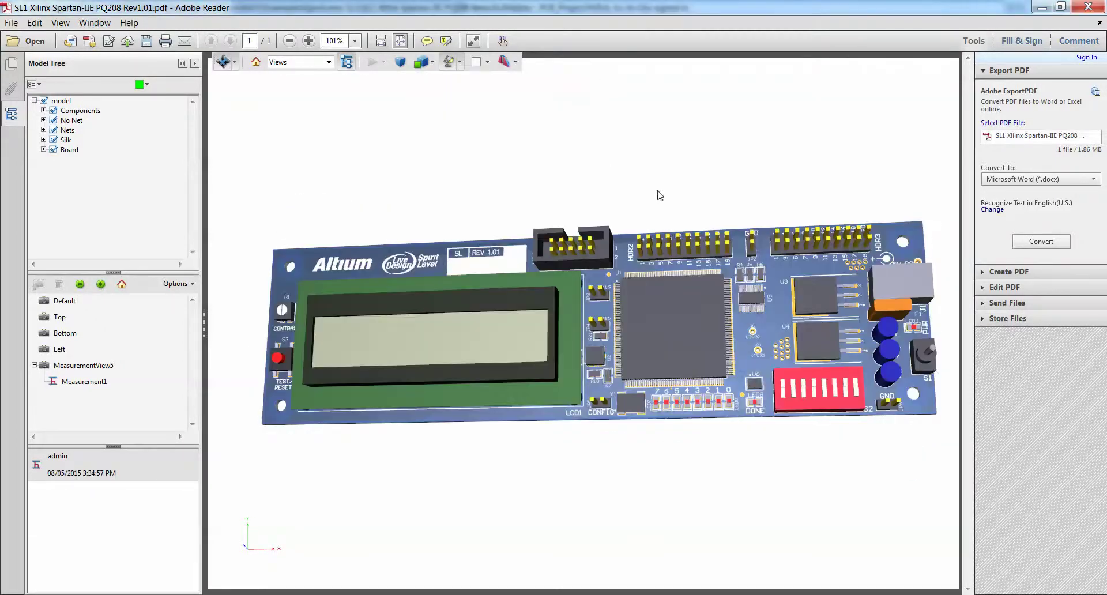
Switch the Spirit Level board to perspective projection, then rotate and zoom so the LCD end is nearest.
{"action": "mouse_move", "coordinate": [667, 188]}
{"action": "left_mouse_down"}
{"action": "mouse_move", "coordinate": [672, 157]}
{"action": "mouse_move", "coordinate": [752, 190]}
{"action": "left_mouse_up"}
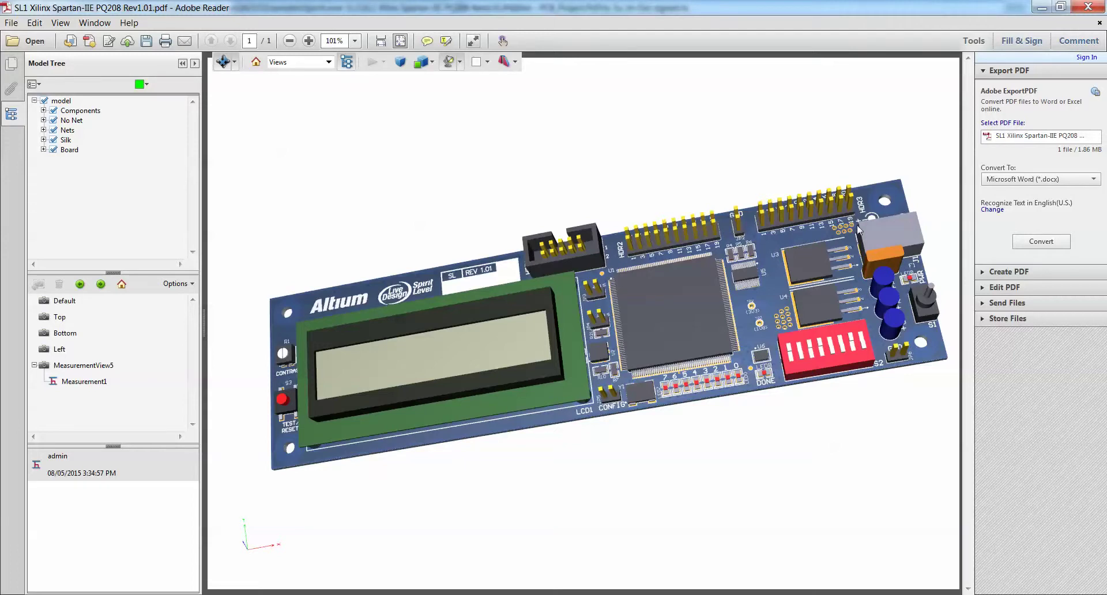
{"action": "left_click", "coordinate": [401, 63]}
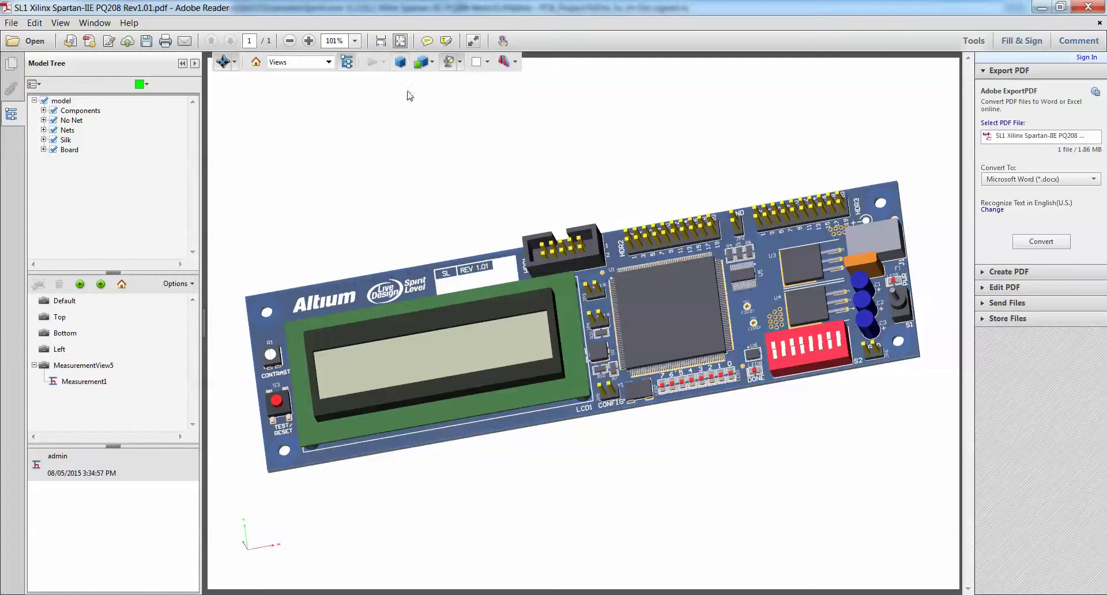
{"action": "left_click", "coordinate": [401, 63]}
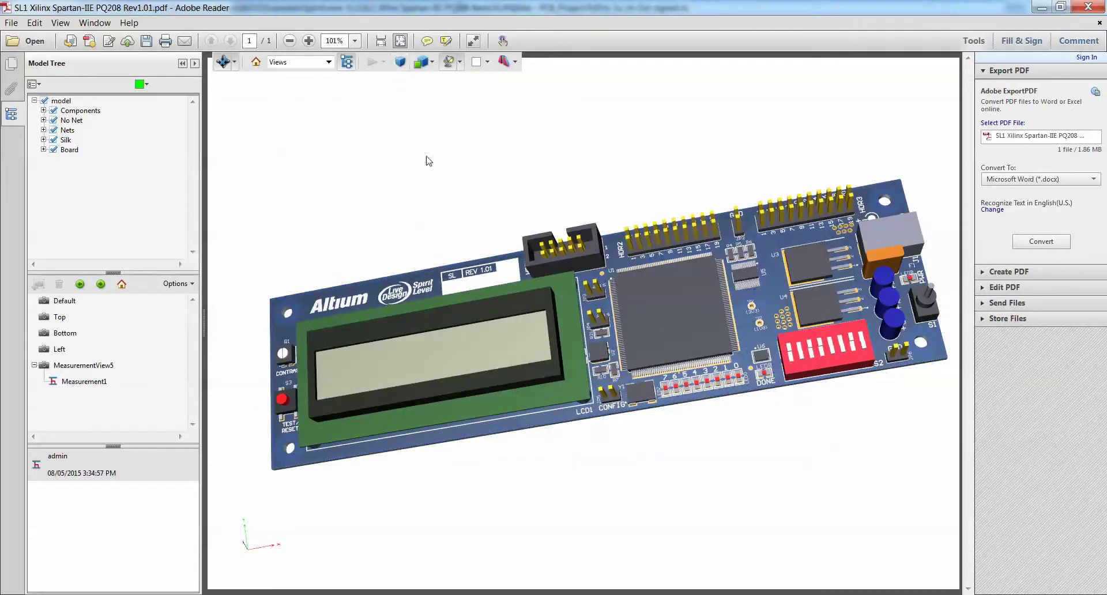
{"action": "left_click_drag", "start_coordinate": [509, 523], "coordinate": [667, 298]}
{"action": "scroll", "coordinate": [597, 297], "scroll_direction": "up", "scroll_amount": 5}
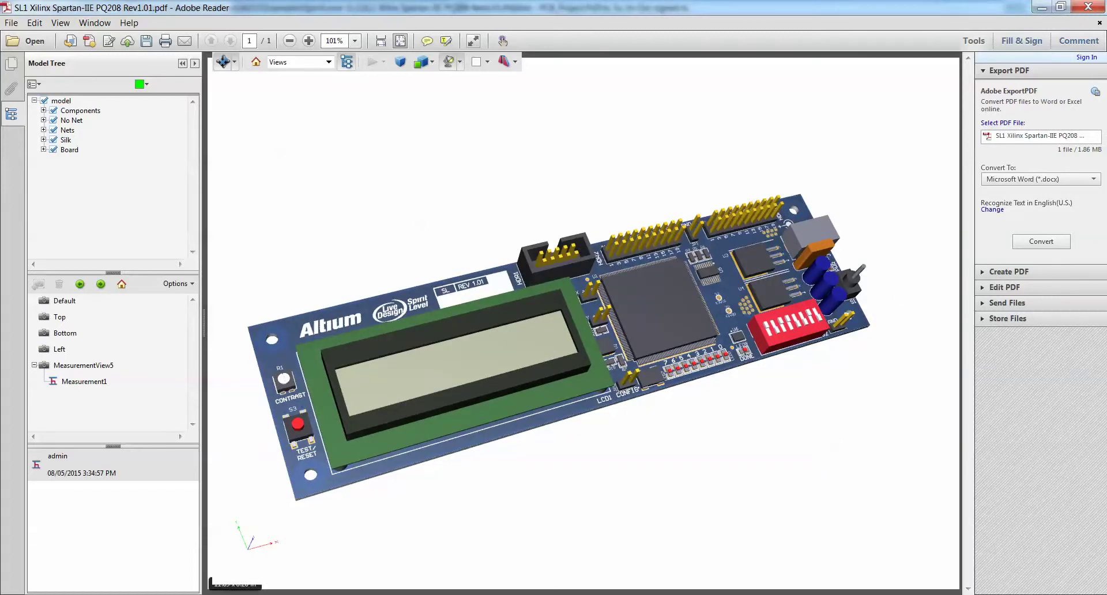
{"action": "mouse_move", "coordinate": [262, 593]}
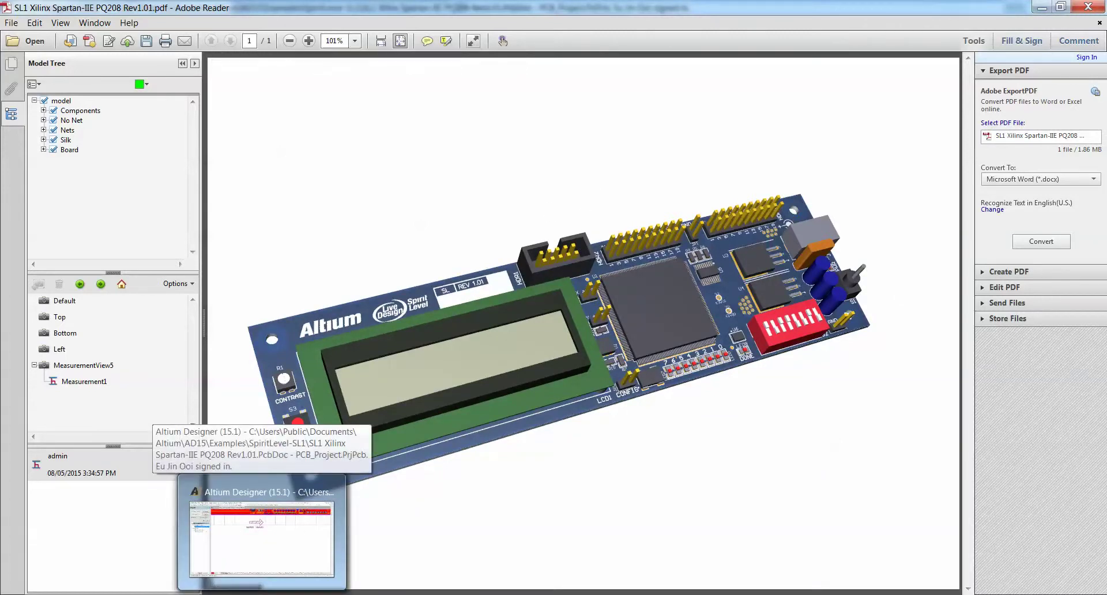